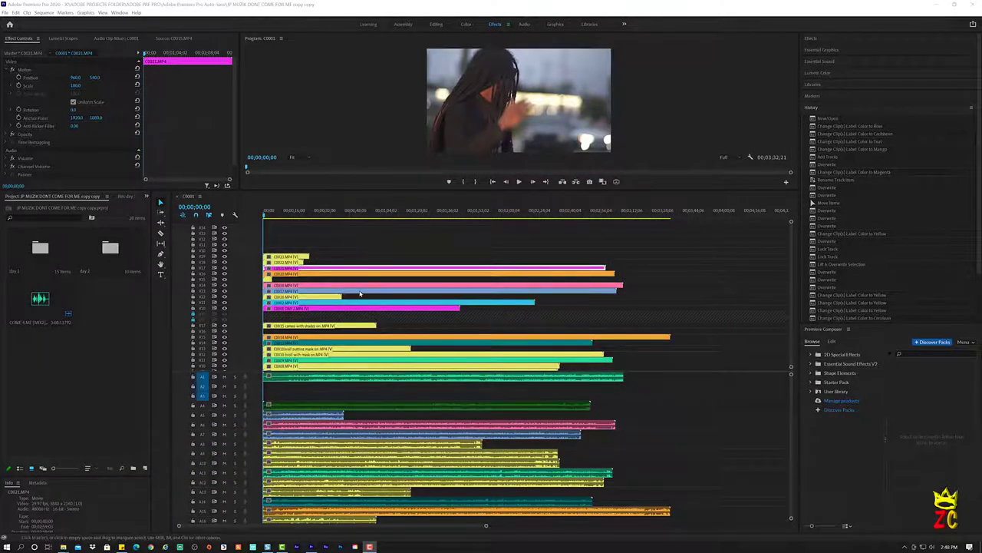
- Focus the C0001 timeline and select all its camera and audio clips with Ctrl+A
{"action": "scroll", "coordinate": [355, 294], "scroll_direction": "right", "scroll_amount": 2}
{"action": "scroll", "coordinate": [355, 294], "scroll_direction": "left", "scroll_amount": 2}
{"action": "left_click", "coordinate": [320, 196]}
{"action": "key", "text": "ctrl+a"}
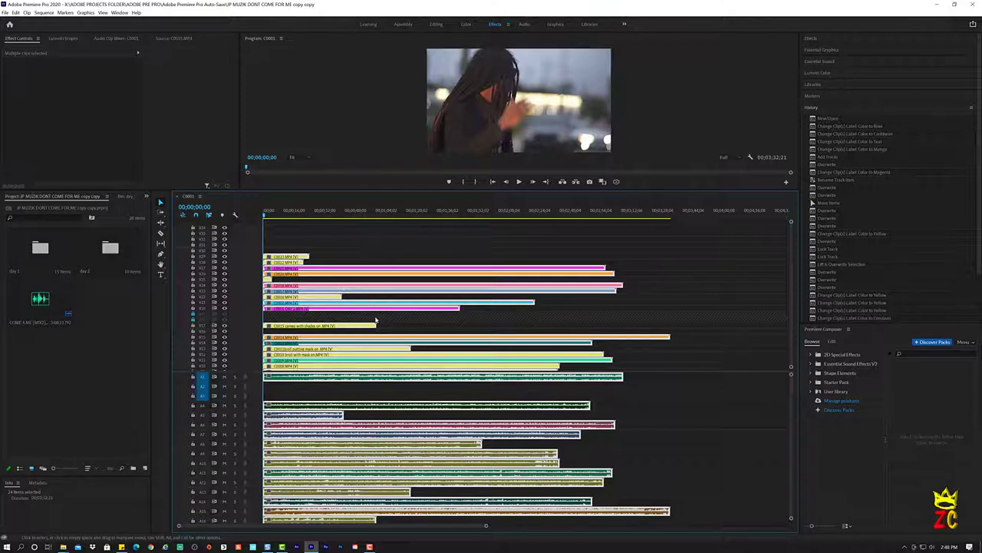
- Synchronize all the selected clips by audio using Track Channel 1
{"action": "left_click", "coordinate": [398, 246]}
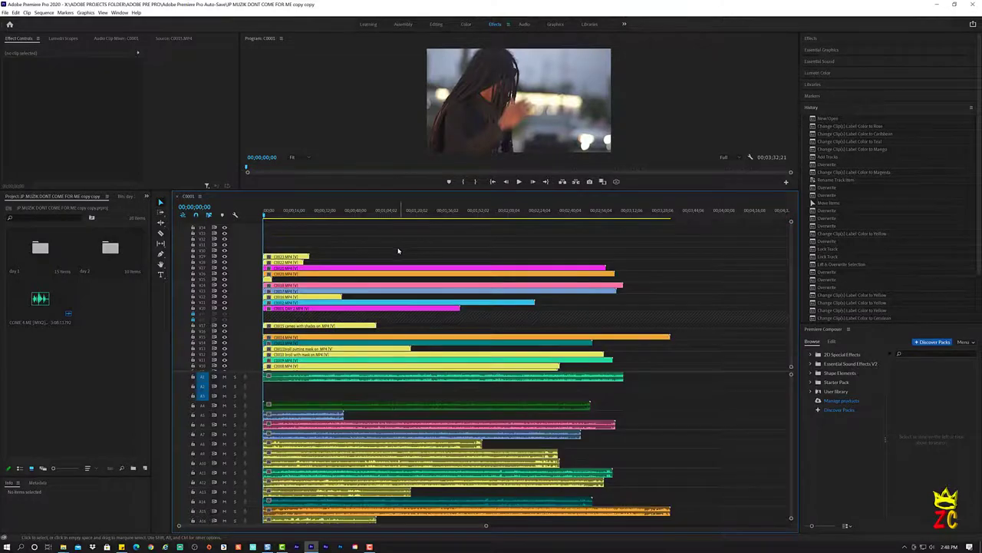
{"action": "key", "text": "ctrl+a"}
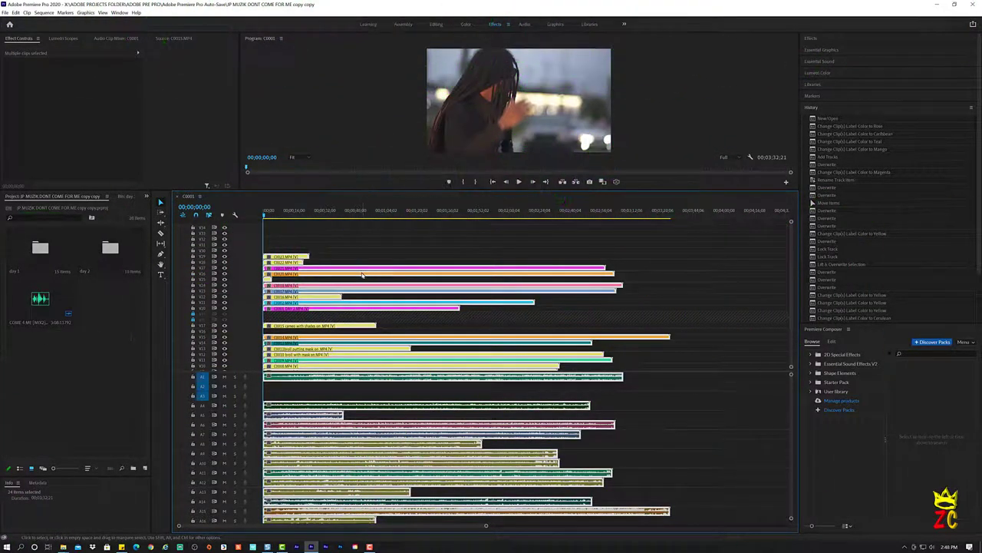
{"action": "right_click", "coordinate": [362, 274]}
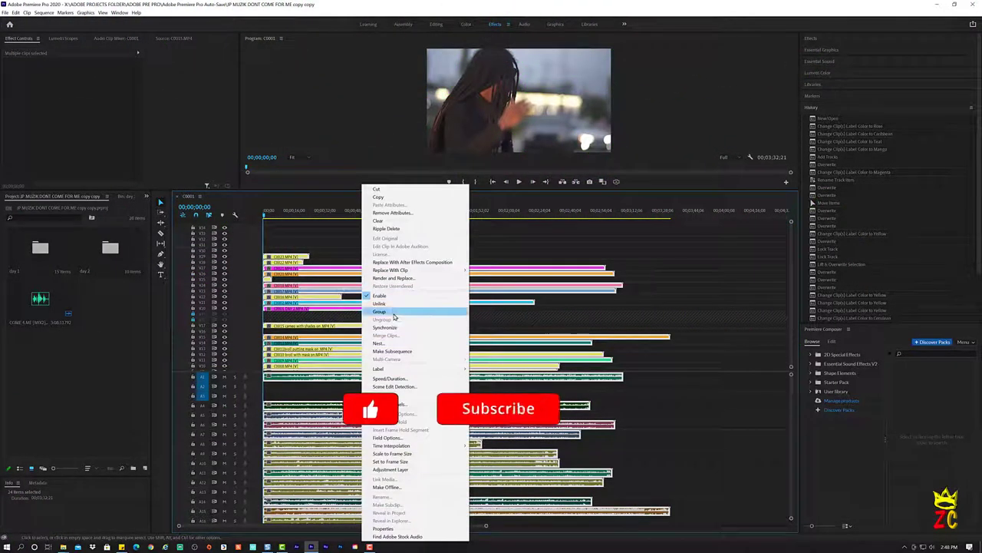
{"action": "left_click", "coordinate": [384, 327]}
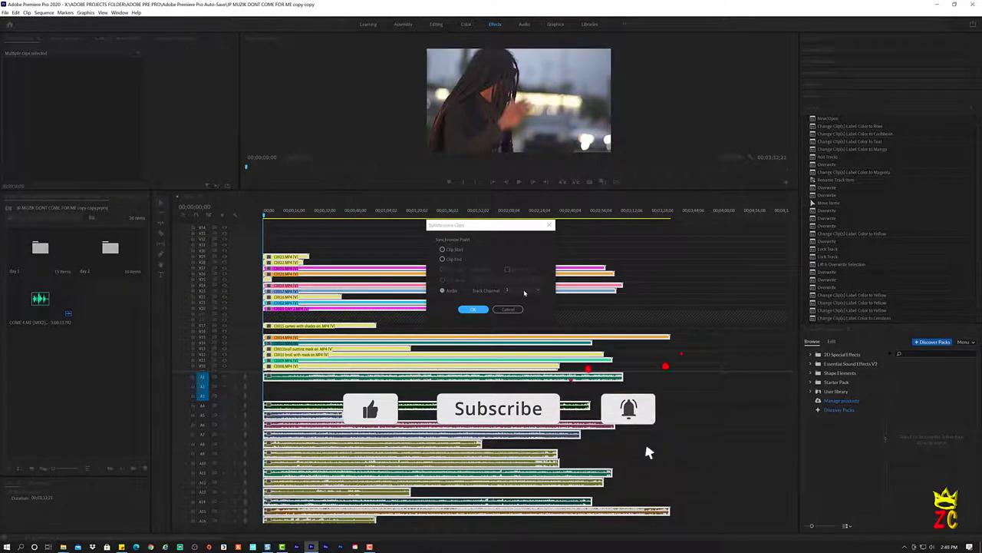
{"action": "left_click", "coordinate": [525, 292]}
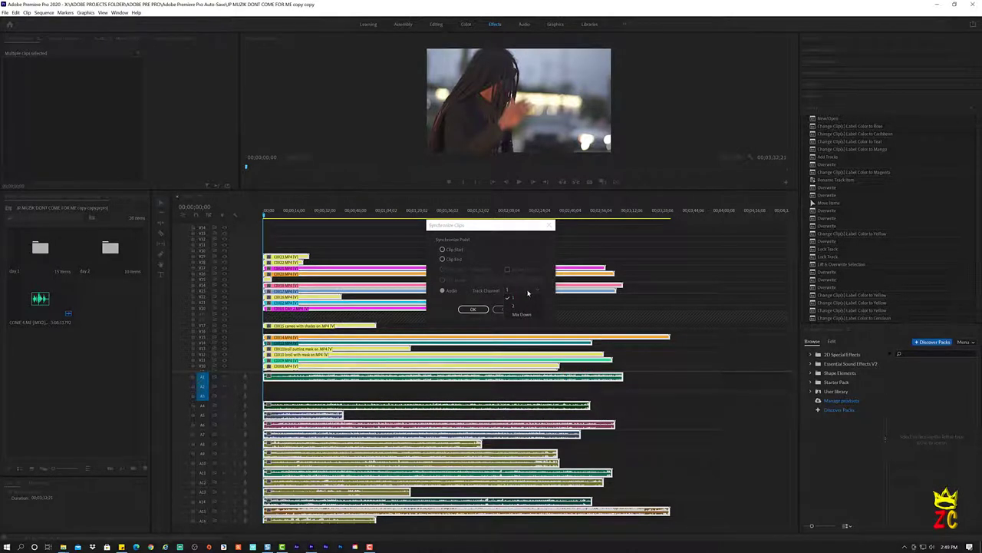
{"action": "left_click", "coordinate": [530, 292]}
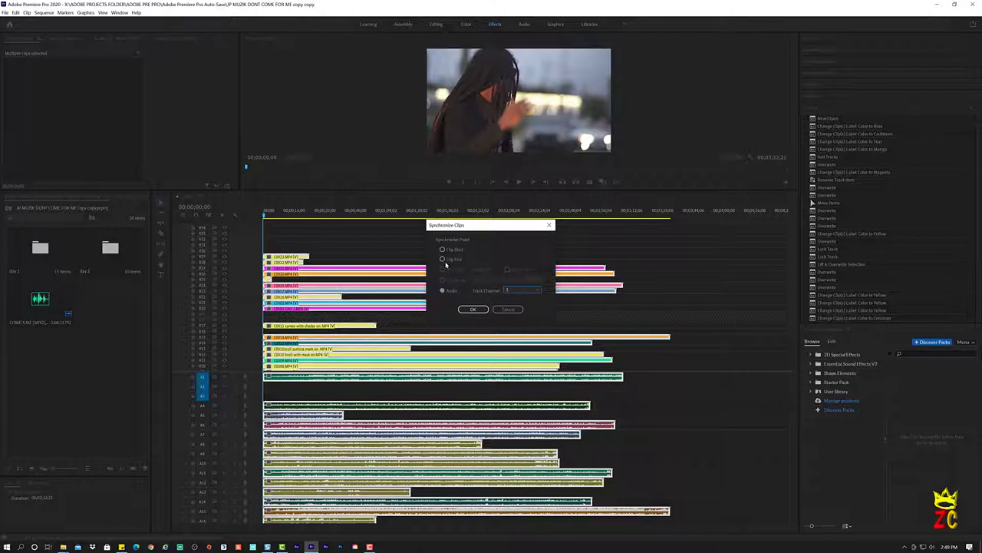
{"action": "left_click", "coordinate": [474, 309]}
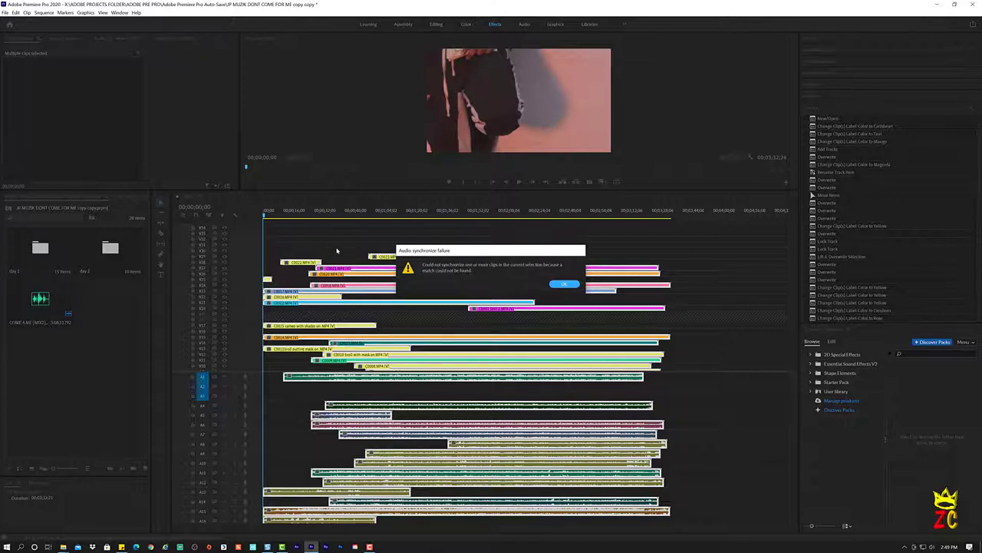
- Close the audio sync failure warning, deselect the clips and review the staggered tracks
{"action": "left_click", "coordinate": [566, 285]}
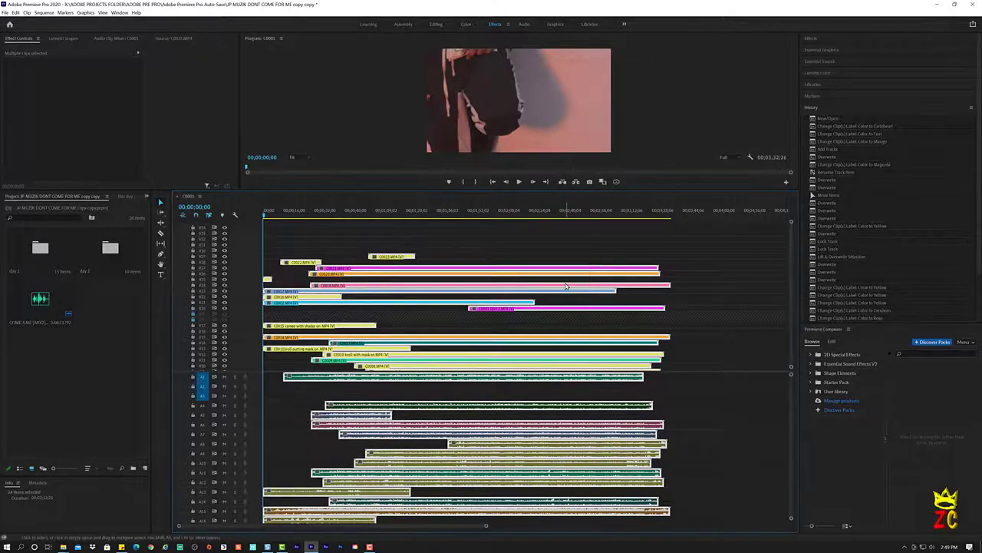
{"action": "left_click", "coordinate": [398, 238]}
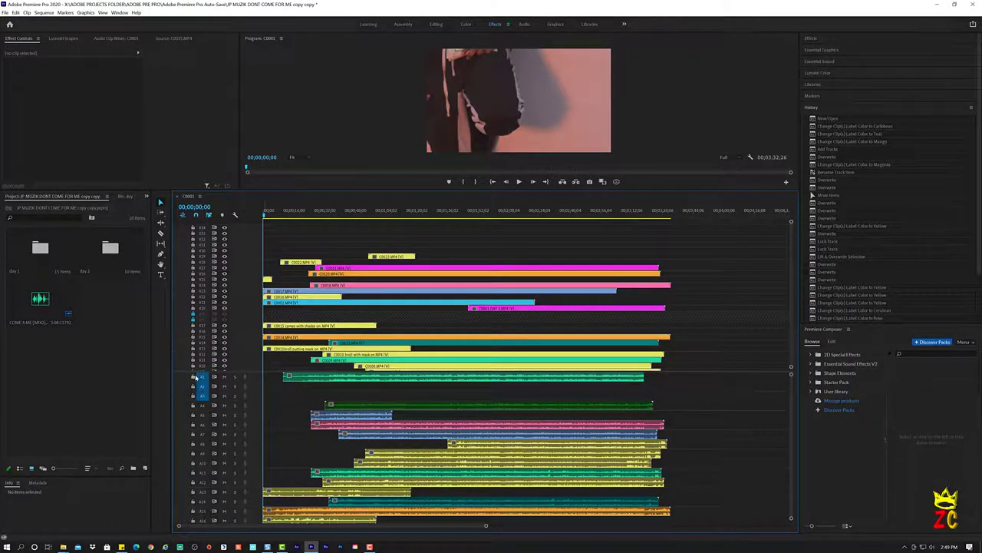
{"action": "scroll", "coordinate": [299, 421], "scroll_direction": "down", "scroll_amount": 1}
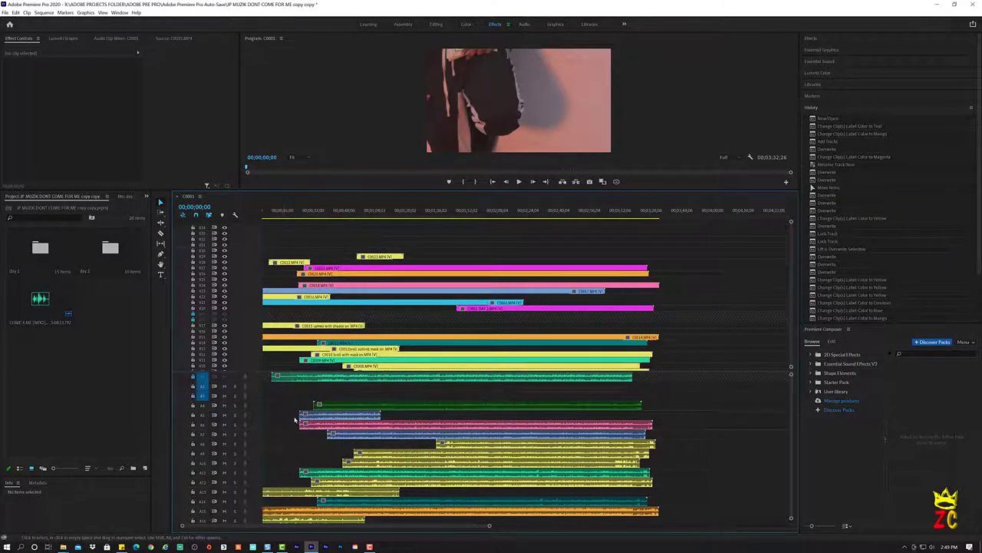
{"action": "scroll", "coordinate": [294, 419], "scroll_direction": "up", "scroll_amount": 1}
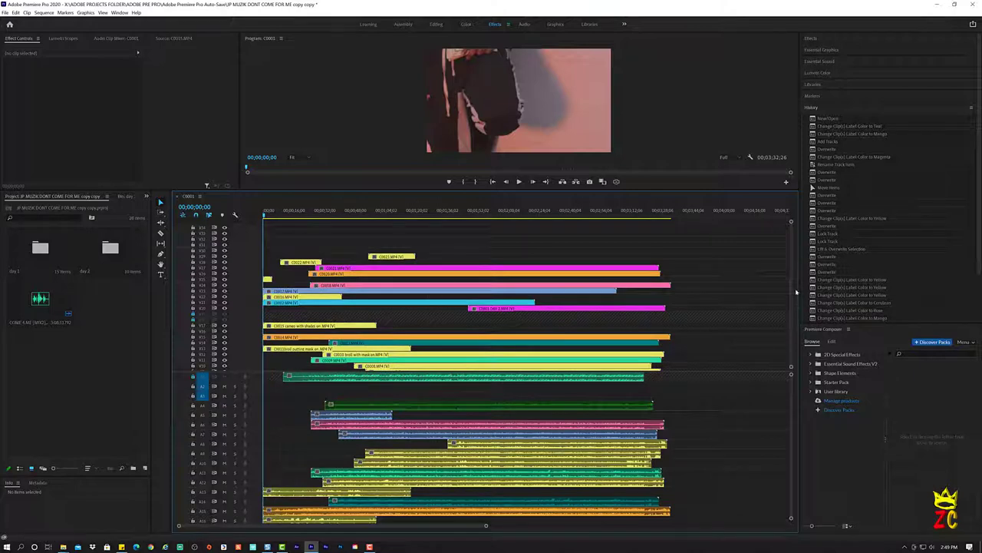
{"action": "scroll", "coordinate": [796, 250], "scroll_direction": "down", "scroll_amount": 1}
{"action": "scroll", "coordinate": [795, 249], "scroll_direction": "up", "scroll_amount": 1}
{"action": "scroll", "coordinate": [792, 289], "scroll_direction": "down", "scroll_amount": 2}
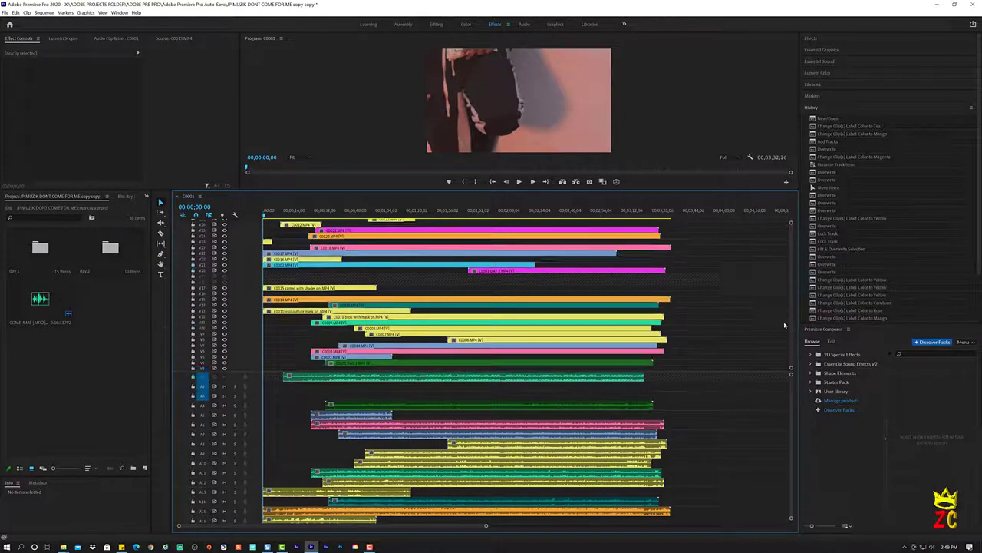
{"action": "scroll", "coordinate": [791, 289], "scroll_direction": "down", "scroll_amount": 2}
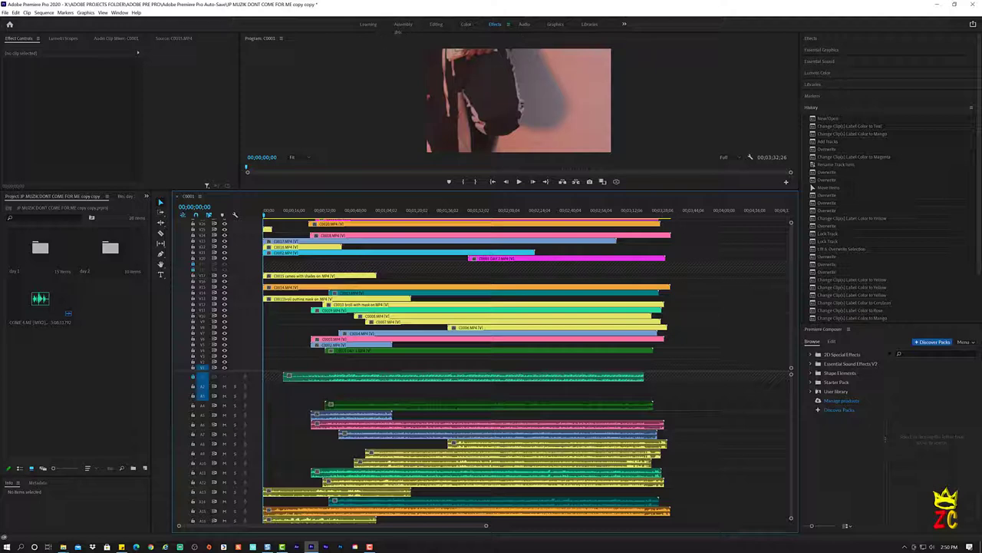
{"action": "left_click", "coordinate": [404, 24]}
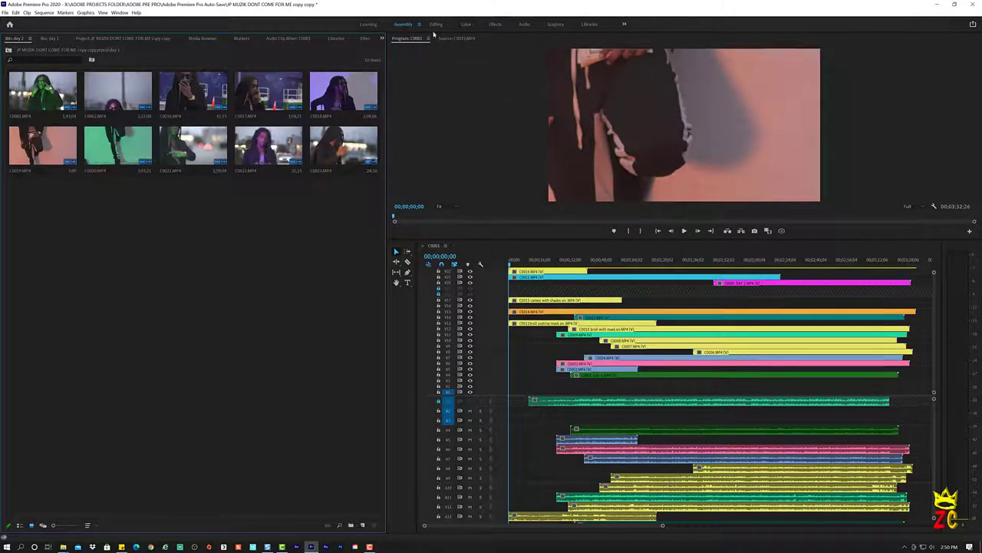
{"action": "left_click", "coordinate": [435, 24]}
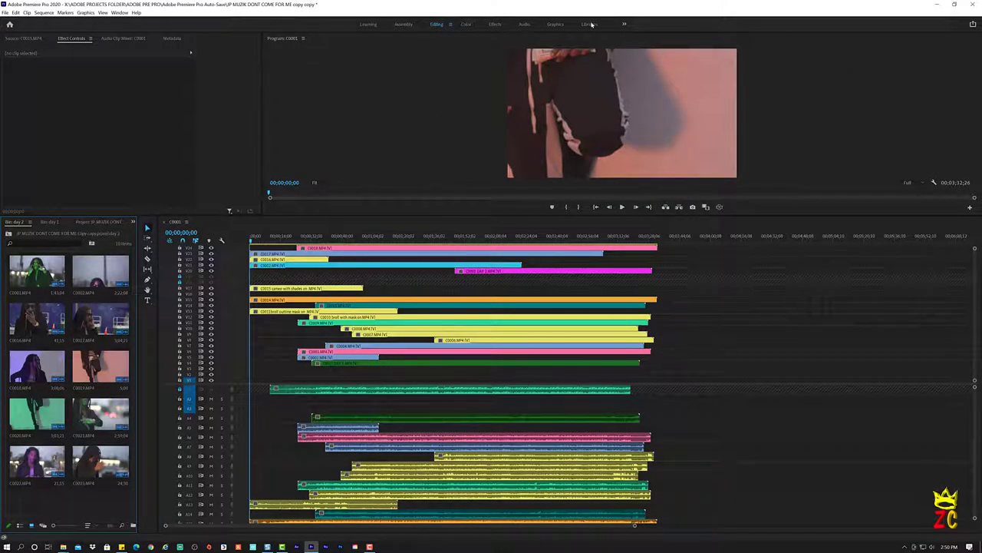
{"action": "left_click", "coordinate": [590, 24]}
{"action": "left_click", "coordinate": [554, 24]}
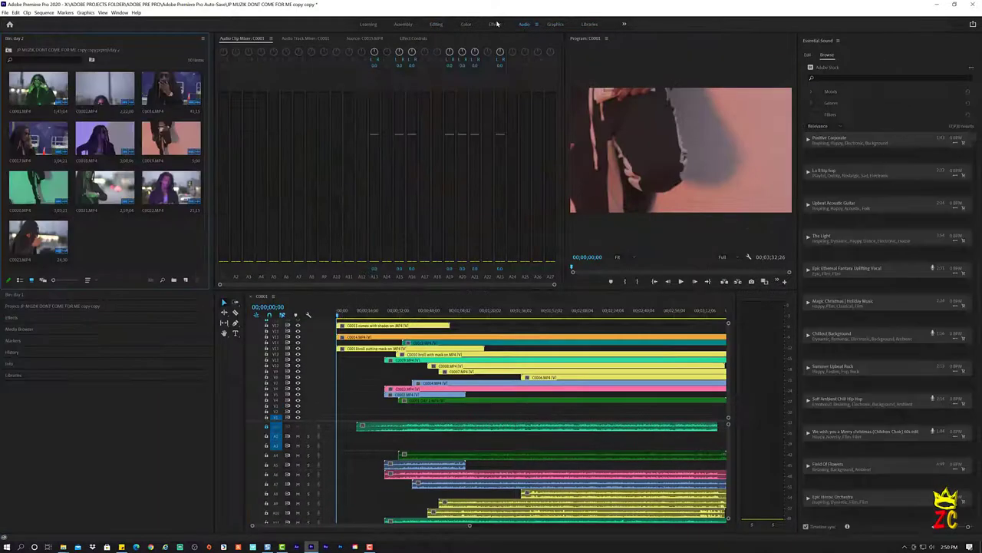
{"action": "left_click", "coordinate": [492, 24]}
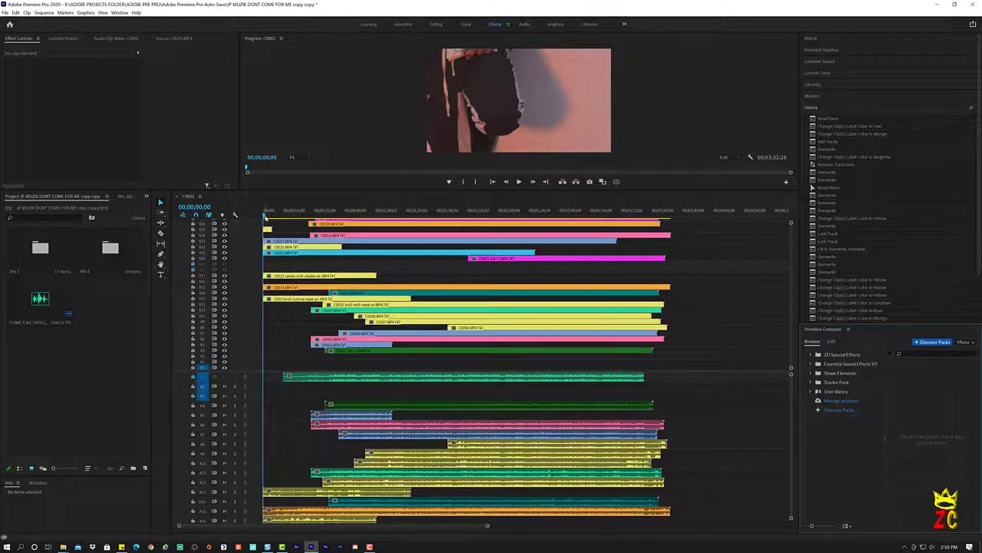
- Preview the synced sequence, then mute audio tracks A2 and A4–A7 and deselect the clips
{"action": "key", "text": "space"}
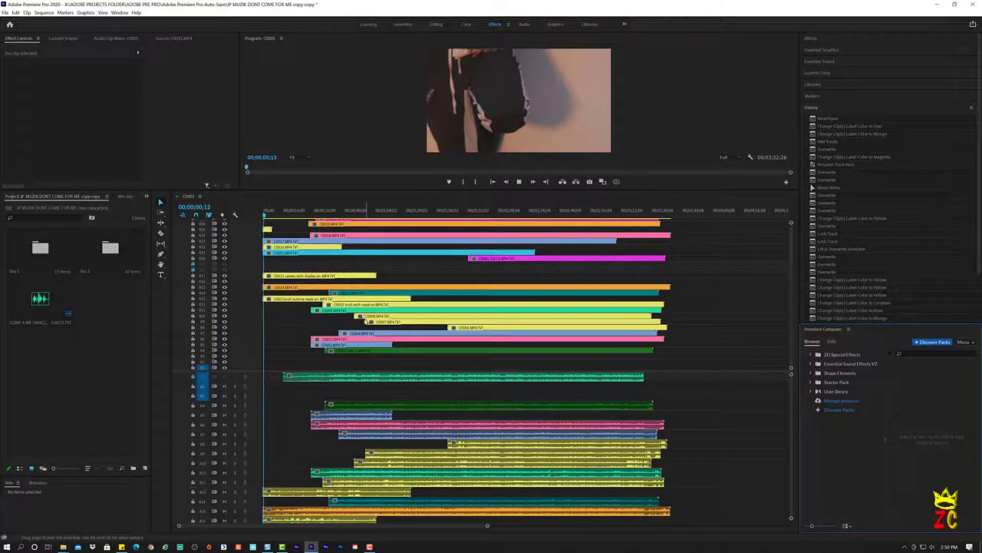
{"action": "key", "text": "space"}
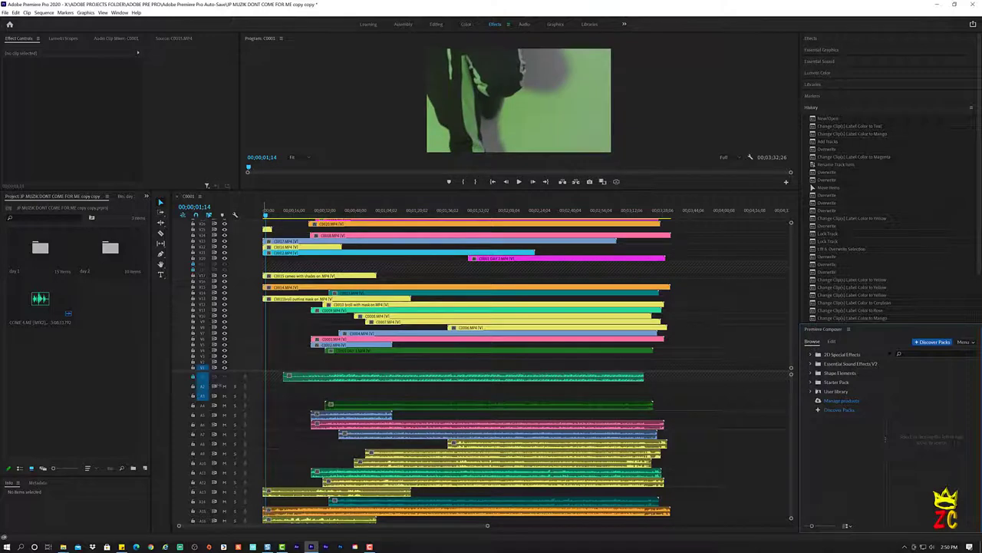
{"action": "left_click", "coordinate": [224, 405]}
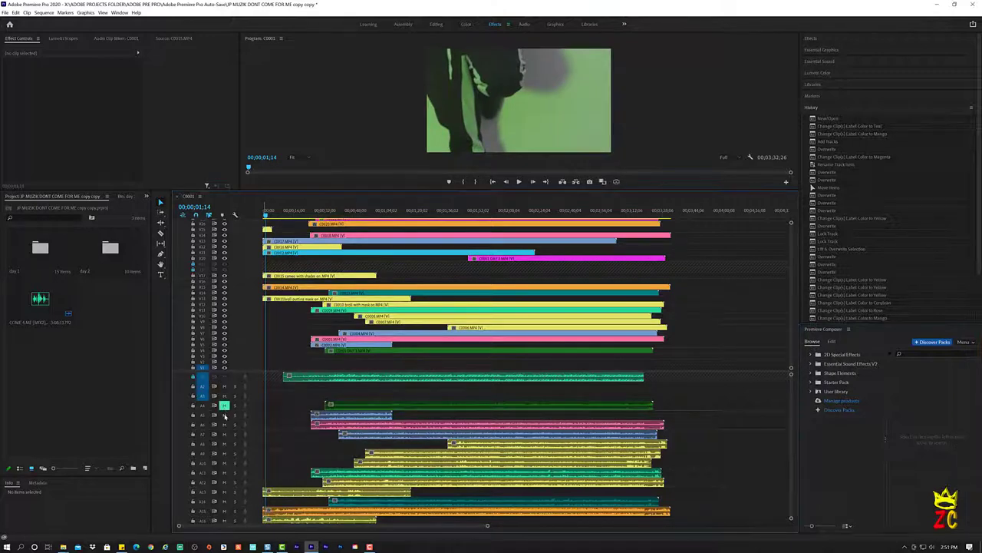
{"action": "left_click", "coordinate": [224, 415]}
{"action": "left_click", "coordinate": [224, 424]}
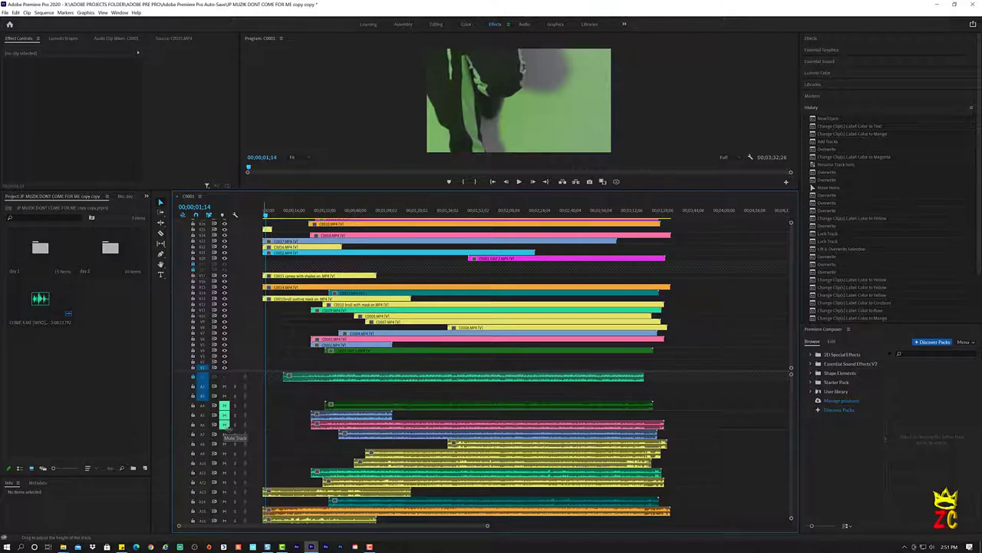
{"action": "key", "text": "ctrl+a"}
{"action": "left_click", "coordinate": [224, 433]}
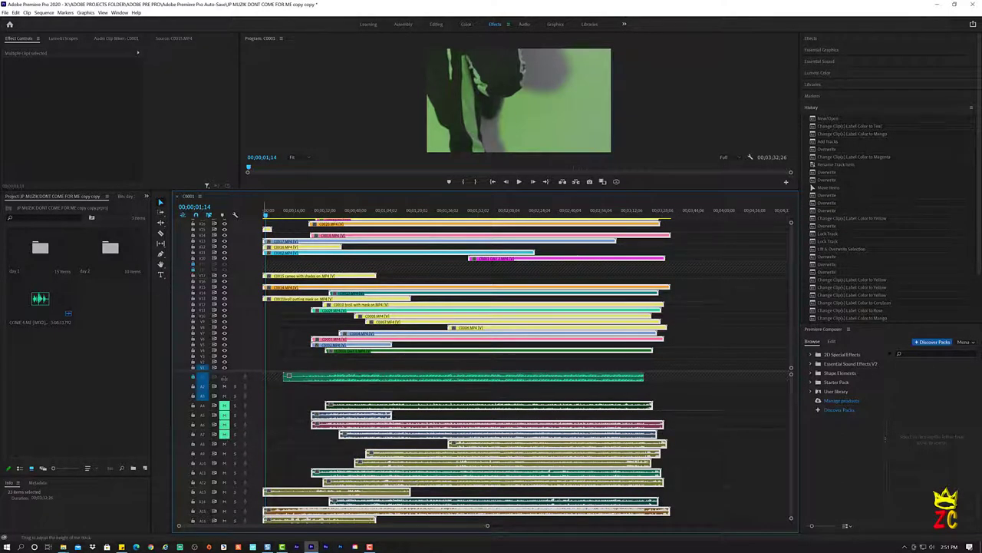
{"action": "left_click", "coordinate": [224, 386]}
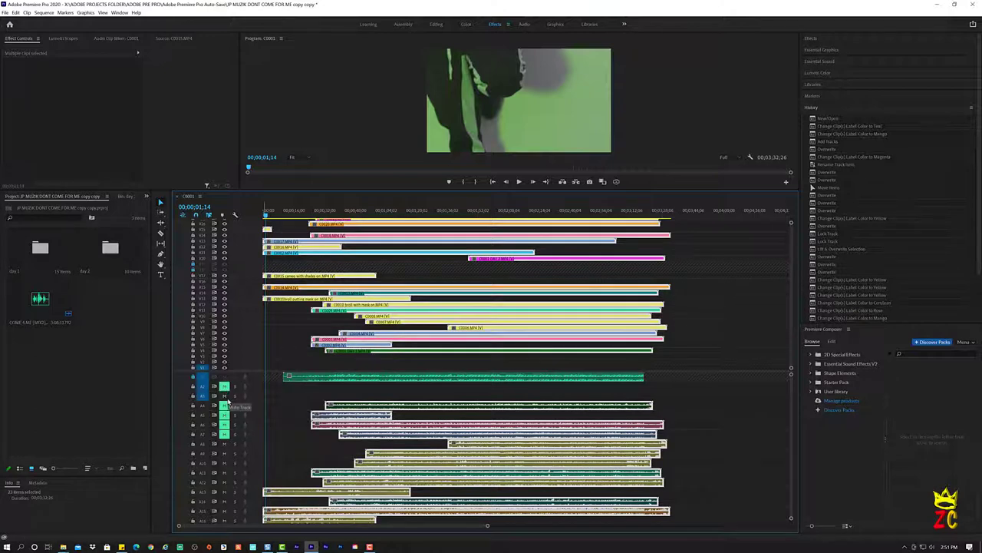
{"action": "left_click", "coordinate": [322, 456]}
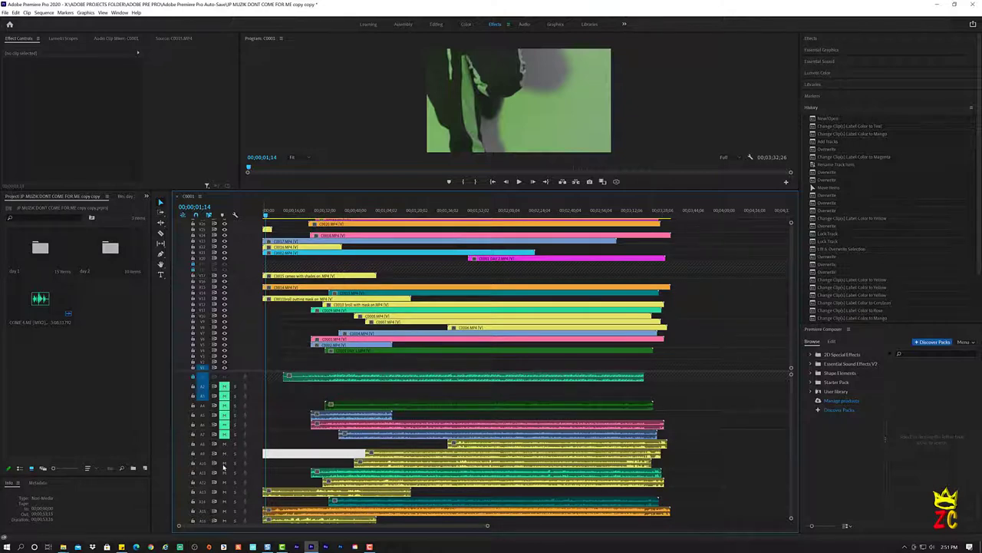
- Mute audio tracks A8 through A16
{"action": "left_click", "coordinate": [224, 444]}
{"action": "left_click", "coordinate": [224, 453]}
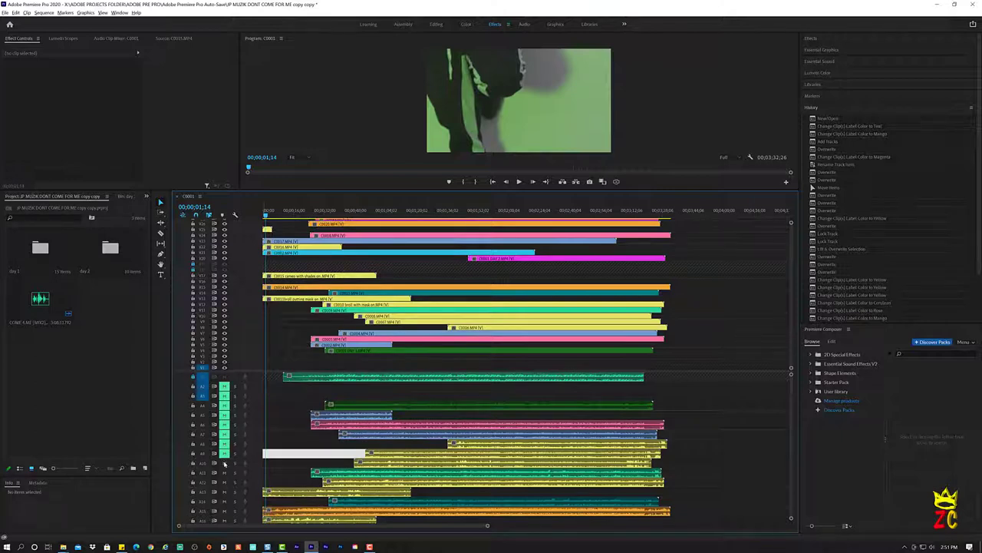
{"action": "left_click", "coordinate": [224, 462]}
{"action": "left_click", "coordinate": [224, 472]}
{"action": "left_click", "coordinate": [224, 482]}
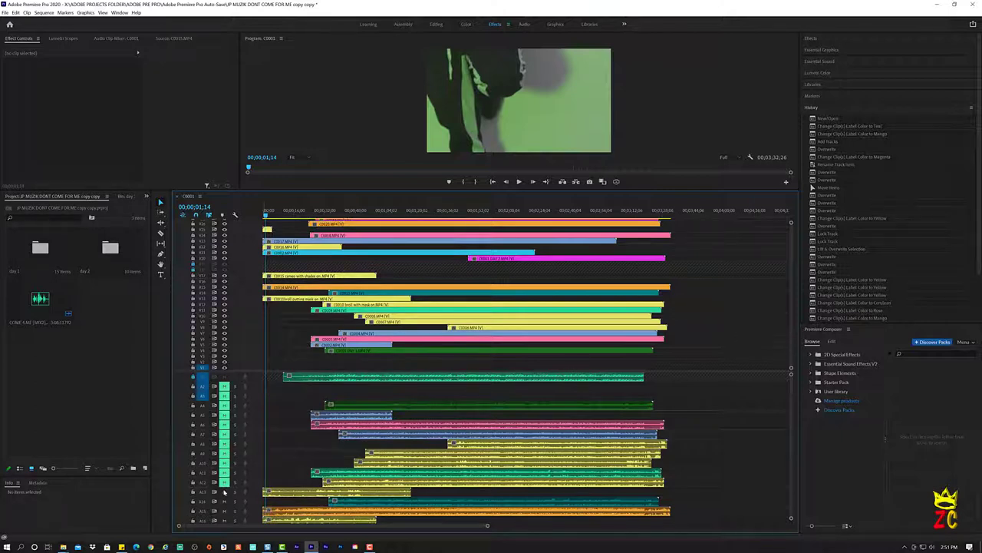
{"action": "left_click", "coordinate": [224, 491]}
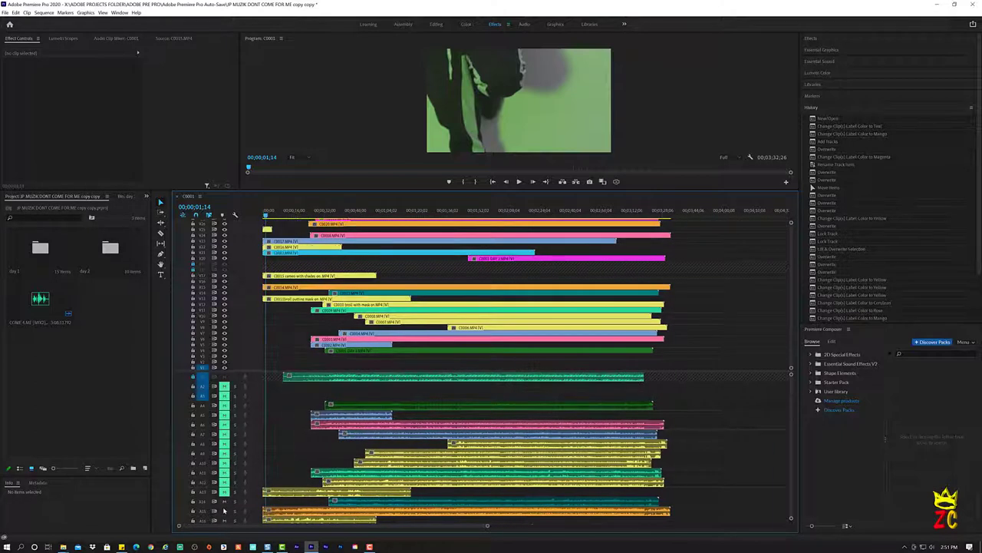
{"action": "left_click", "coordinate": [224, 510]}
{"action": "left_click", "coordinate": [224, 501]}
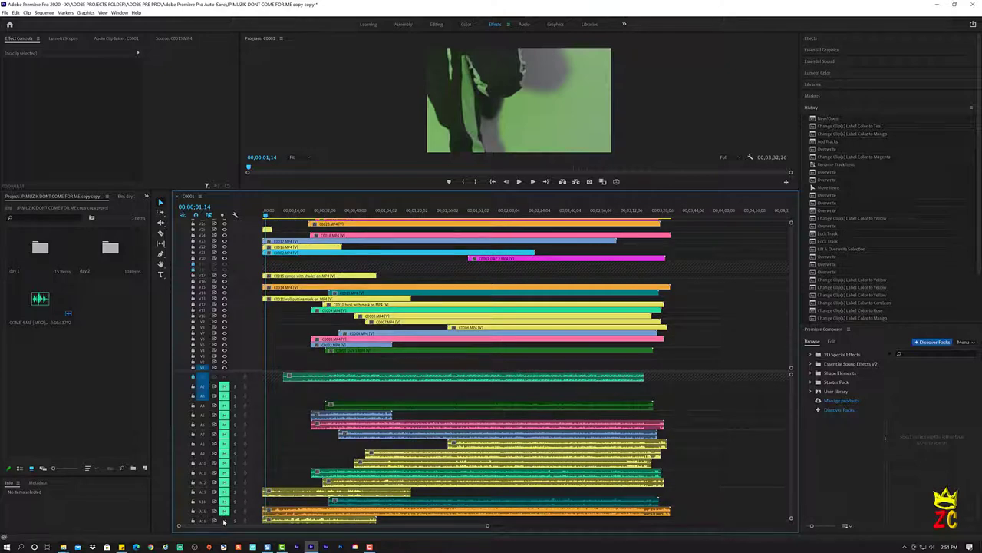
{"action": "left_click", "coordinate": [224, 520]}
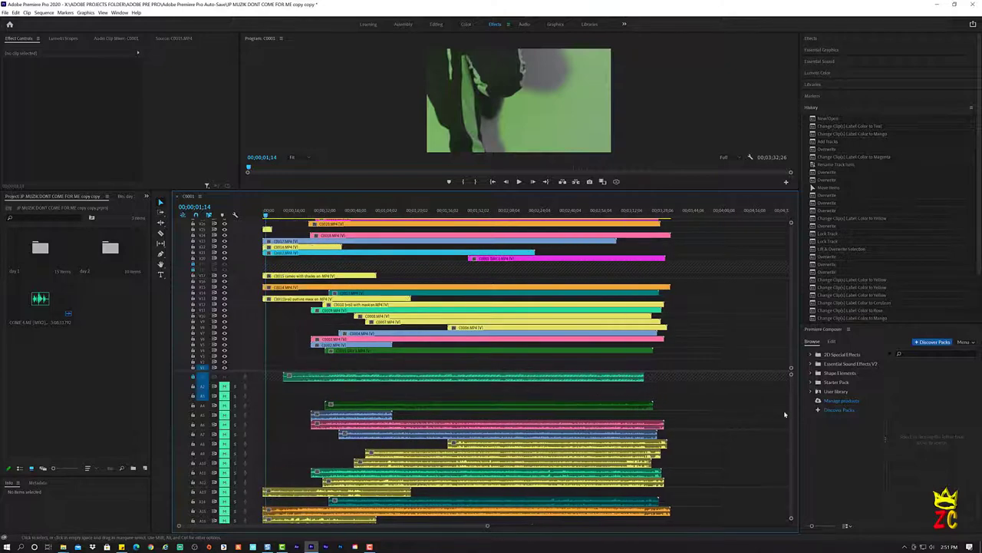
- Mute audio tracks A17, A19, A20, A21 and A25
{"action": "scroll", "coordinate": [789, 427], "scroll_direction": "down", "scroll_amount": 5}
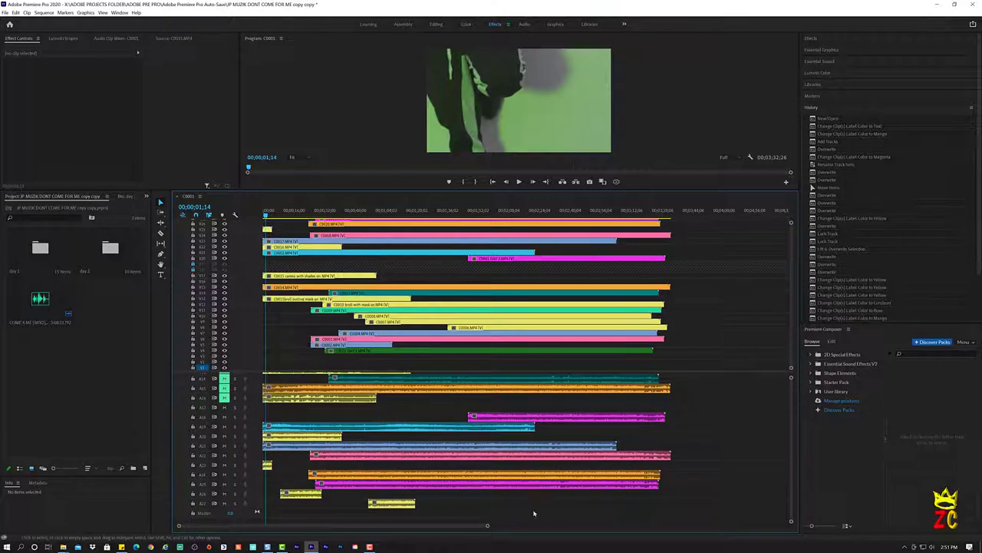
{"action": "left_click", "coordinate": [223, 416]}
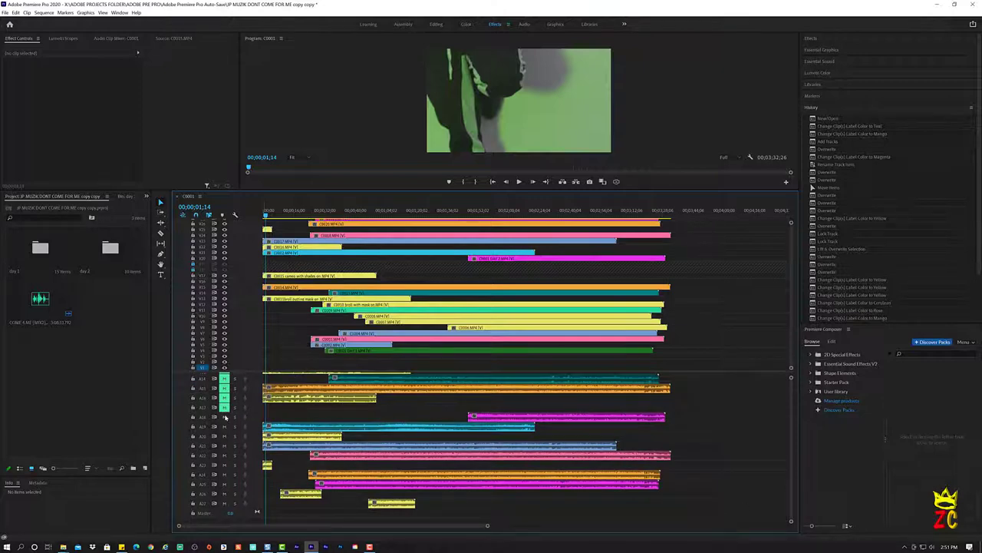
{"action": "left_click", "coordinate": [224, 426]}
{"action": "left_click", "coordinate": [223, 435]}
{"action": "left_click", "coordinate": [223, 445]}
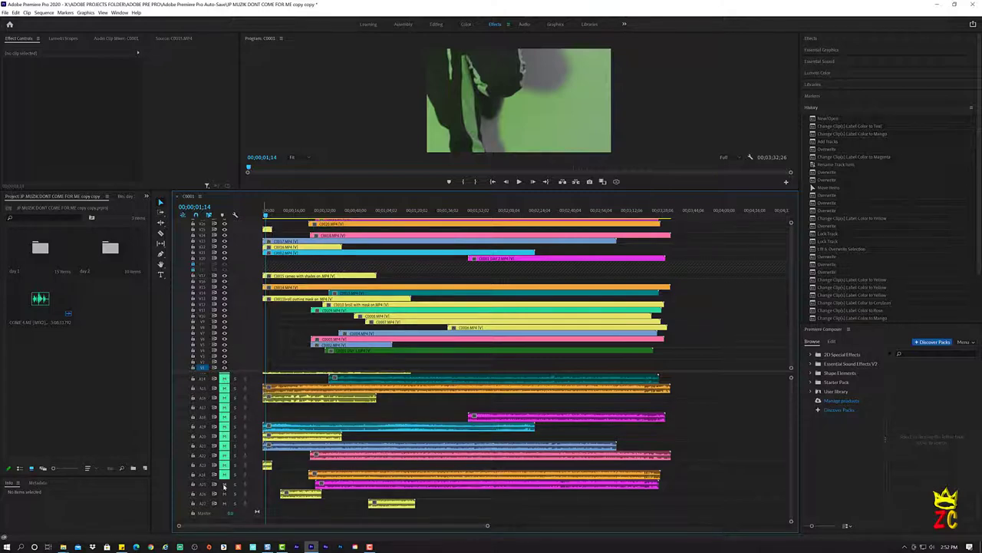
{"action": "left_click", "coordinate": [224, 484]}
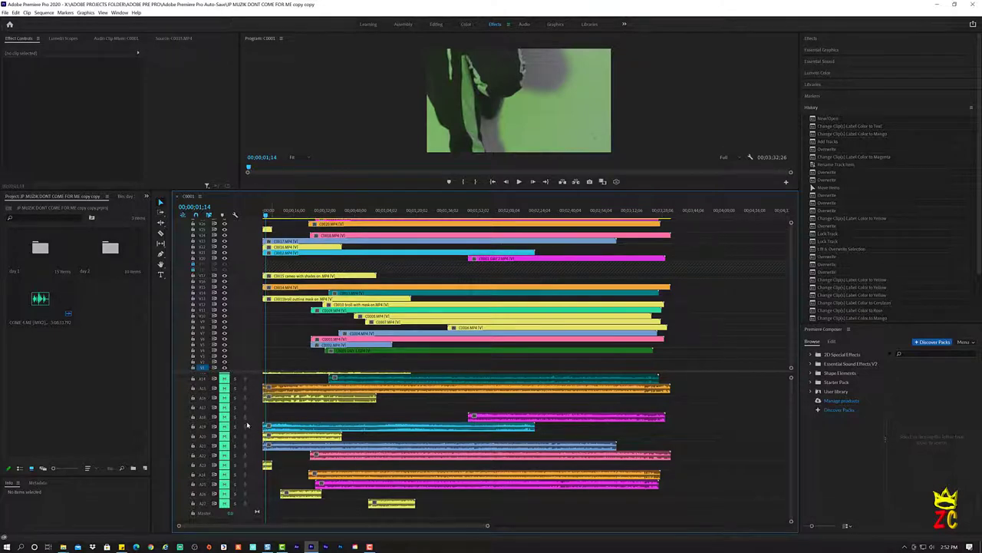
{"action": "scroll", "coordinate": [792, 393], "scroll_direction": "up", "scroll_amount": 5}
{"action": "scroll", "coordinate": [792, 377], "scroll_direction": "up", "scroll_amount": 2}
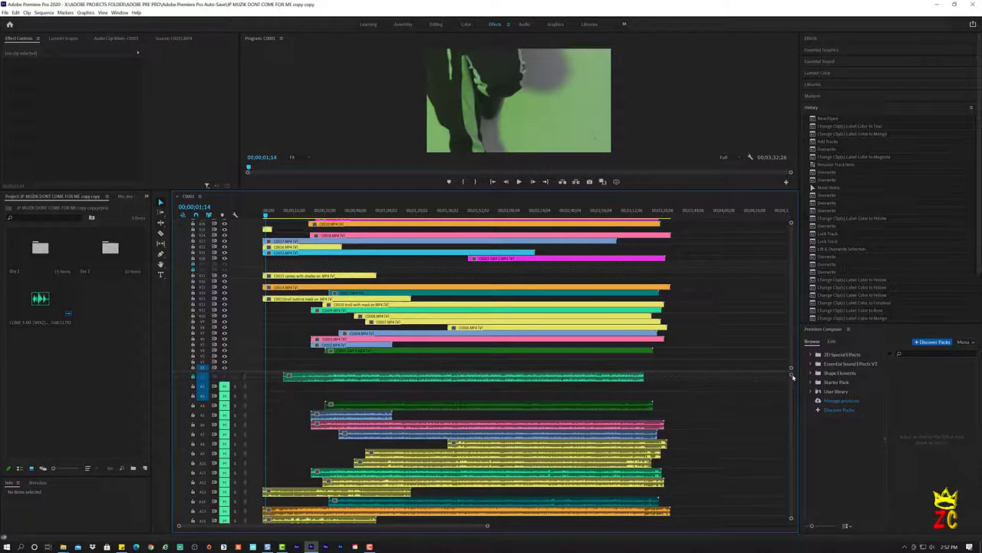
{"action": "key", "text": "space"}
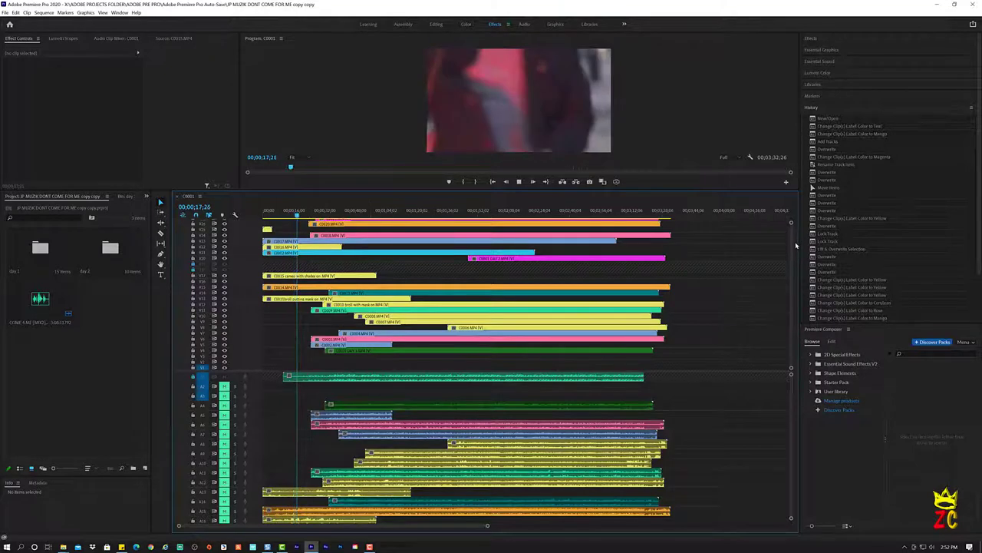
{"action": "scroll", "coordinate": [729, 241], "scroll_direction": "up", "scroll_amount": 3}
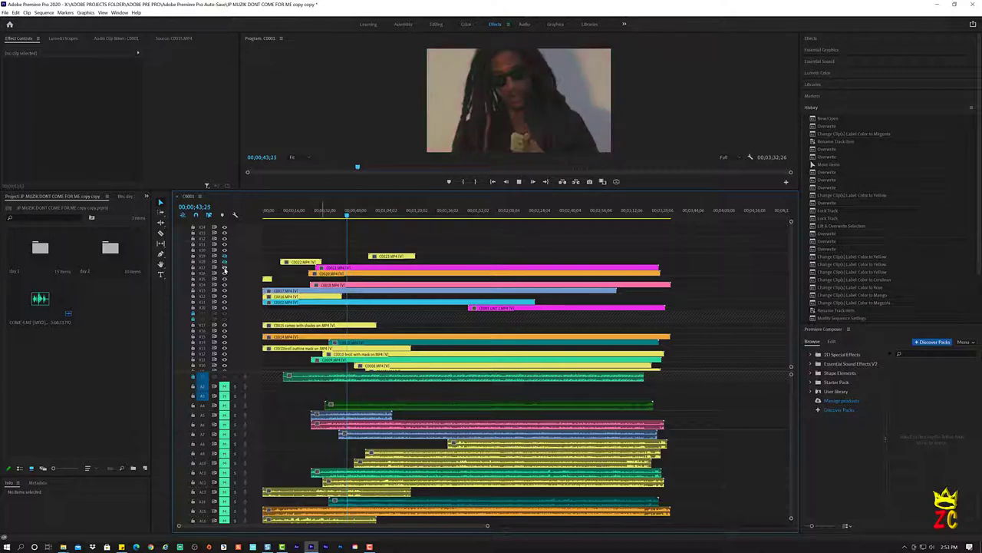
- Play through the sequence and lock a video track
{"action": "key", "text": "space"}
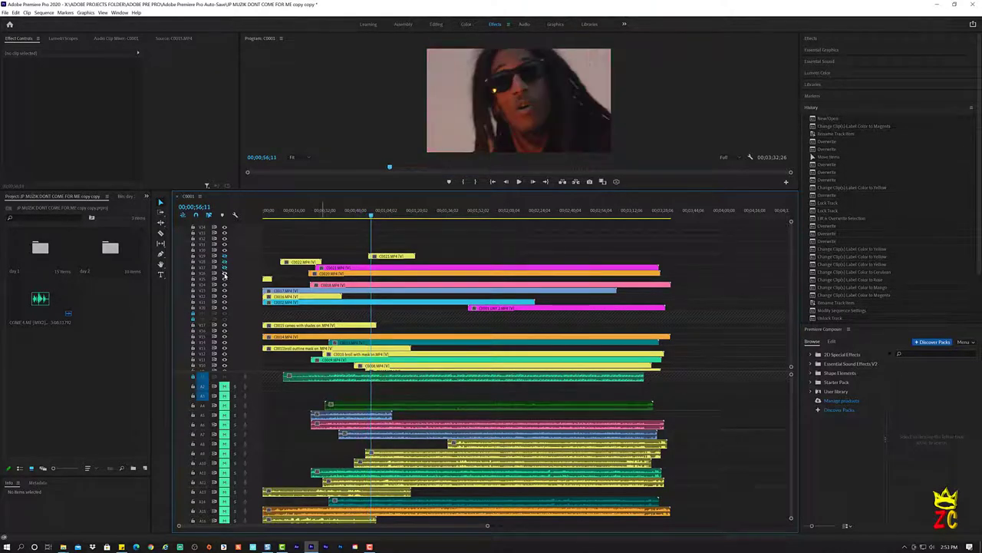
{"action": "key", "text": "space"}
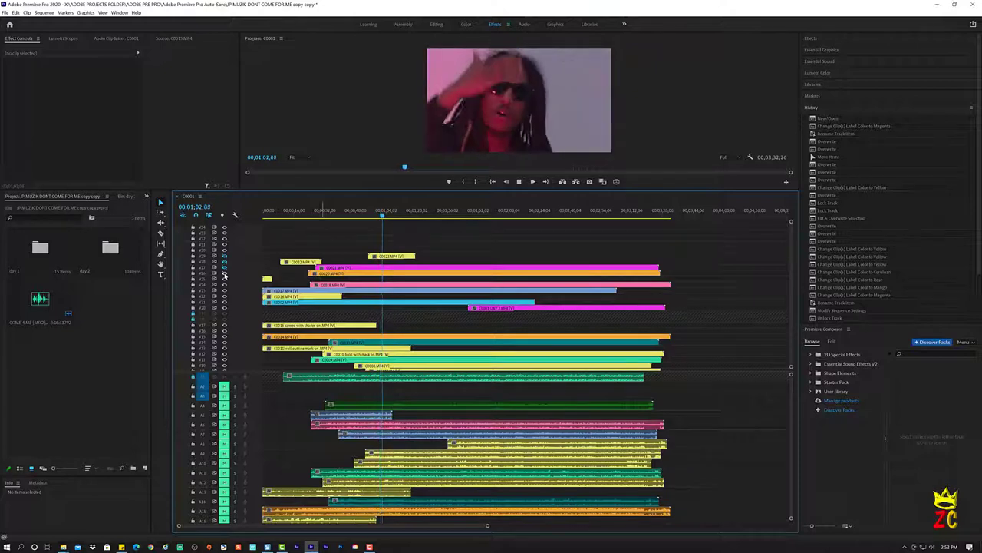
{"action": "key", "text": "space"}
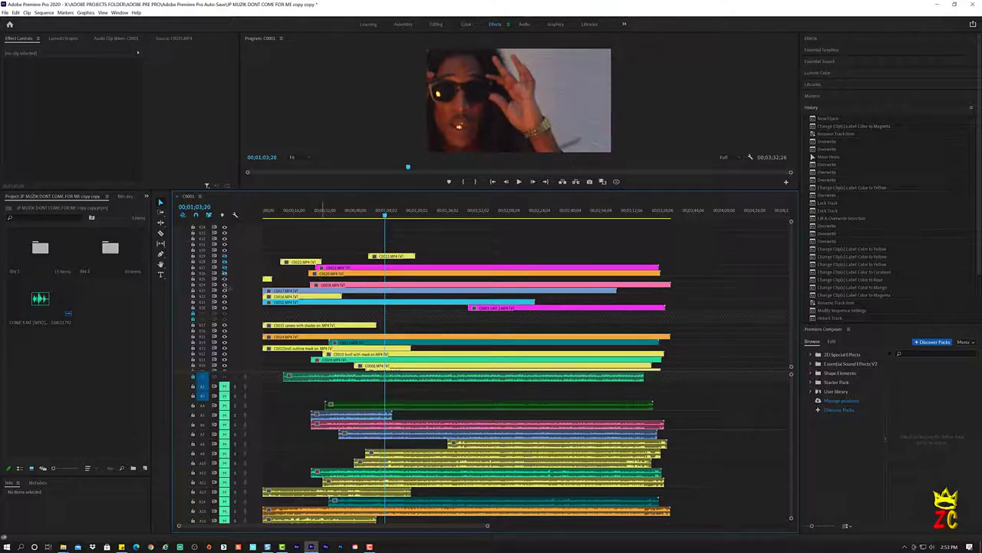
{"action": "left_click", "coordinate": [225, 284]}
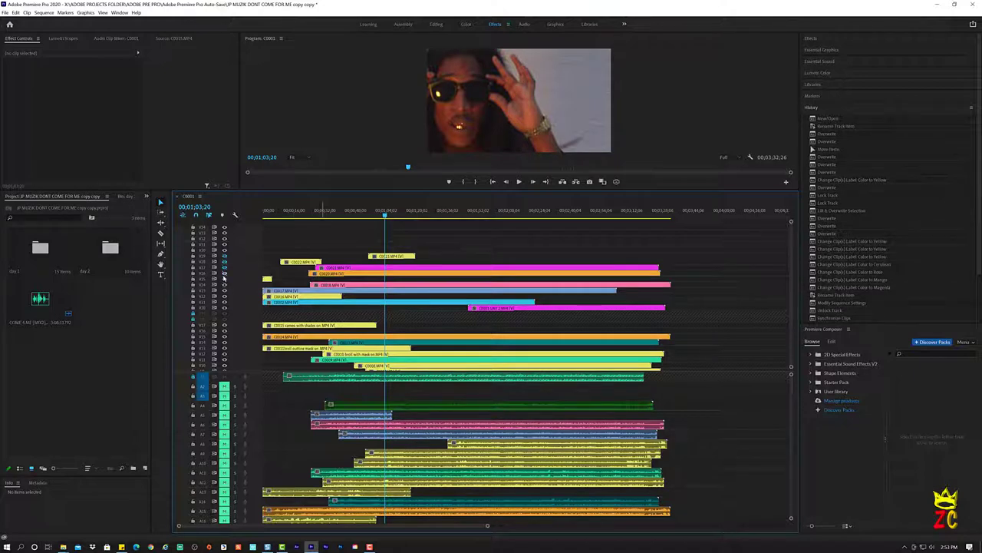
{"action": "key", "text": "space"}
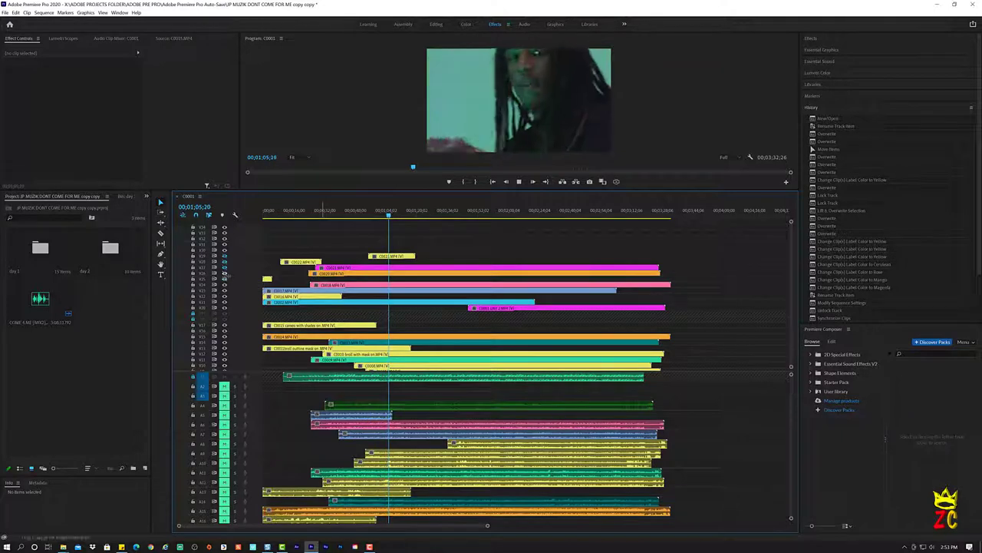
{"action": "left_click", "coordinate": [225, 285]}
- Turn off output on two upper video tracks while reviewing playback around 55 seconds
{"action": "key", "text": "space"}
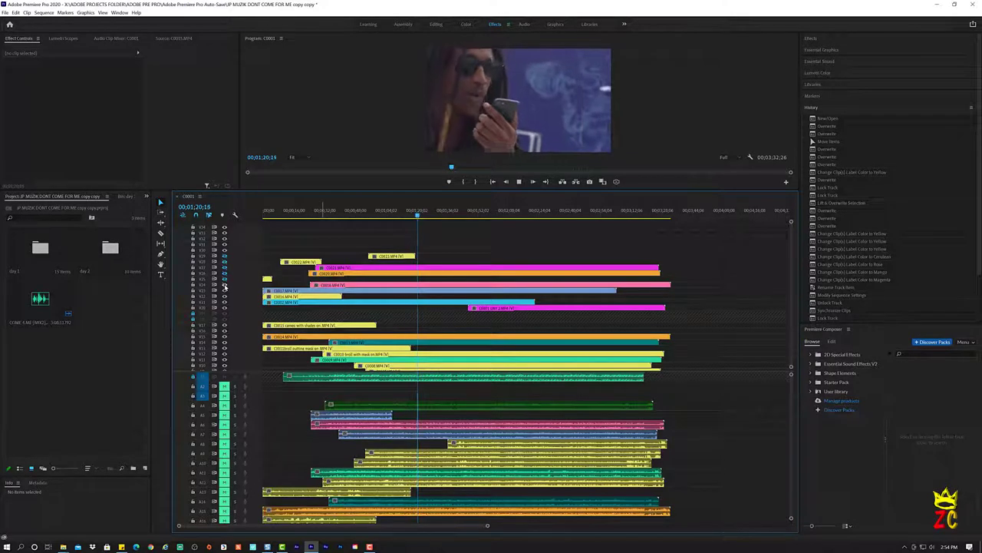
{"action": "key", "text": "space"}
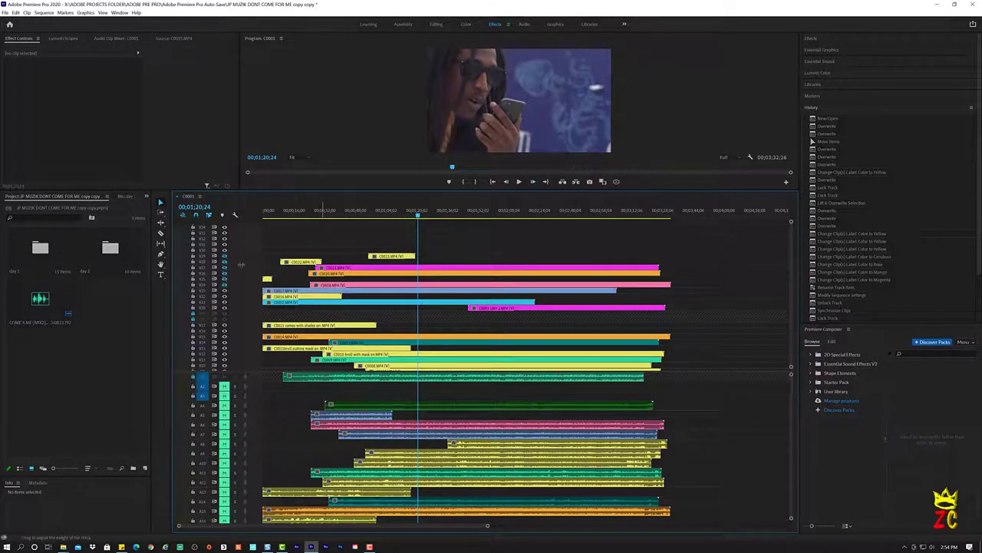
{"action": "left_click", "coordinate": [224, 291]}
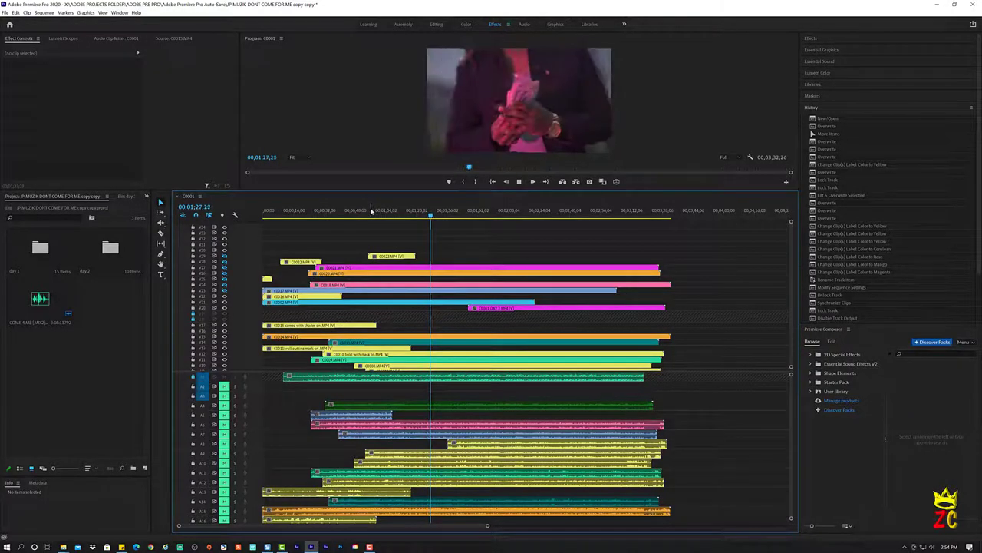
{"action": "left_click", "coordinate": [369, 212]}
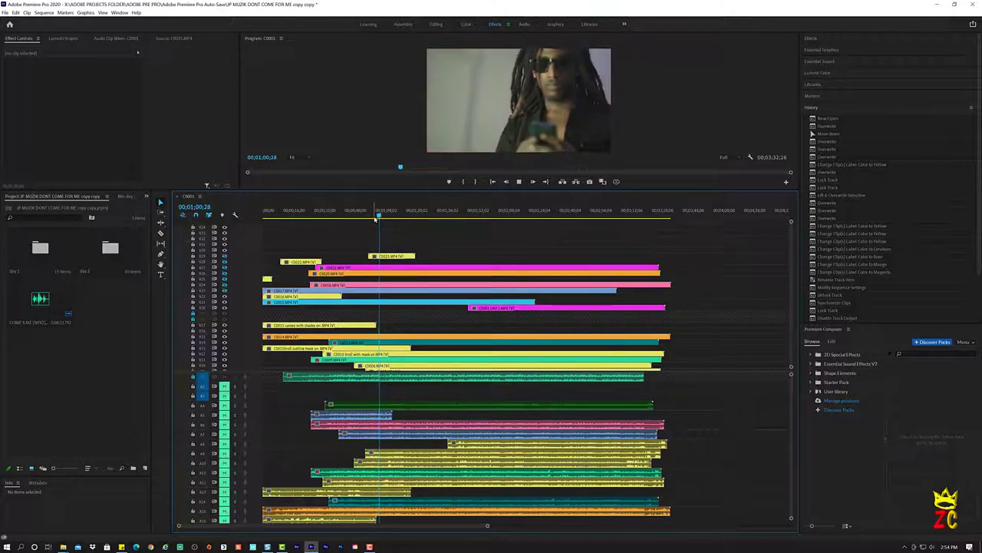
{"action": "key", "text": "space"}
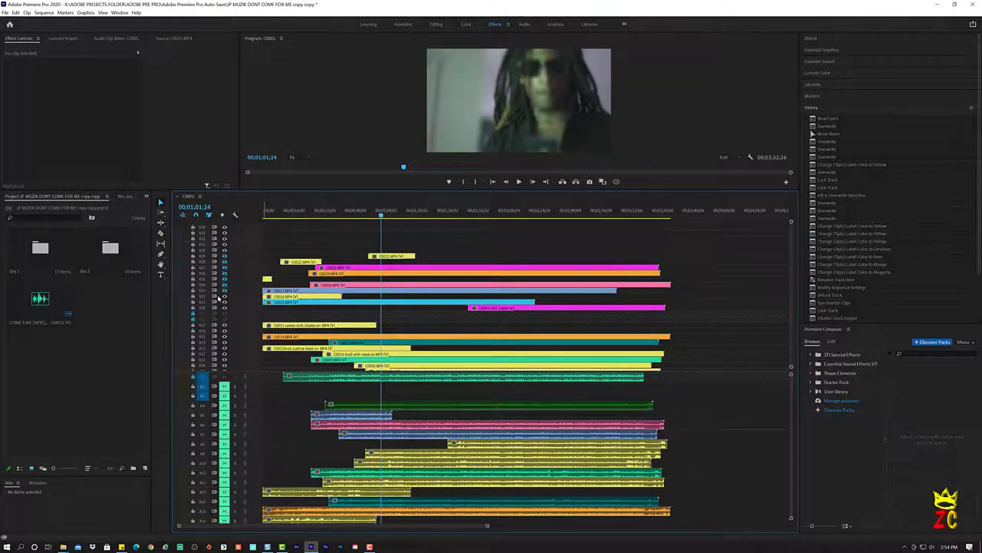
{"action": "left_click", "coordinate": [224, 302]}
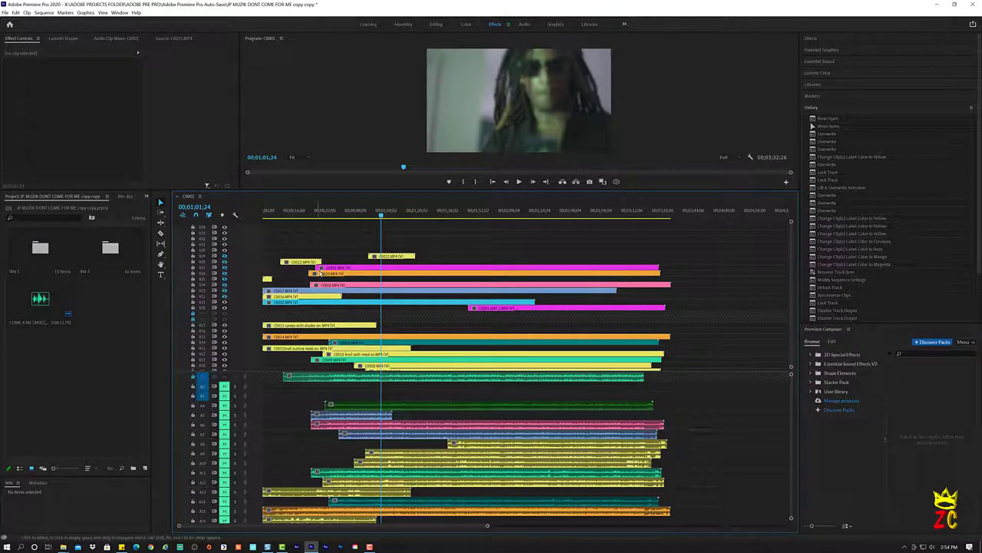
{"action": "left_click", "coordinate": [298, 215]}
- Play from about 31 seconds and disable one more upper video track's output
{"action": "key", "text": "space"}
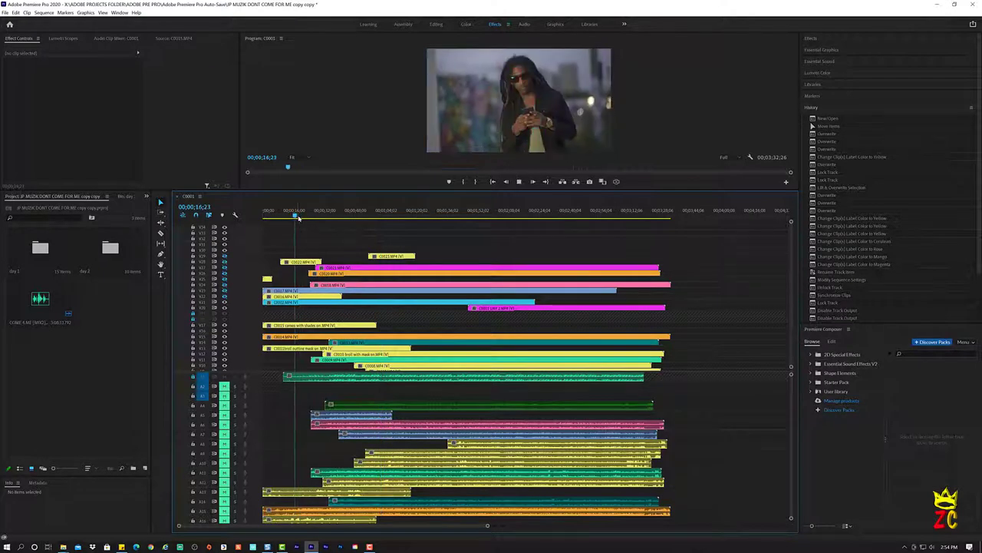
{"action": "left_click", "coordinate": [324, 214]}
{"action": "key", "text": "space"}
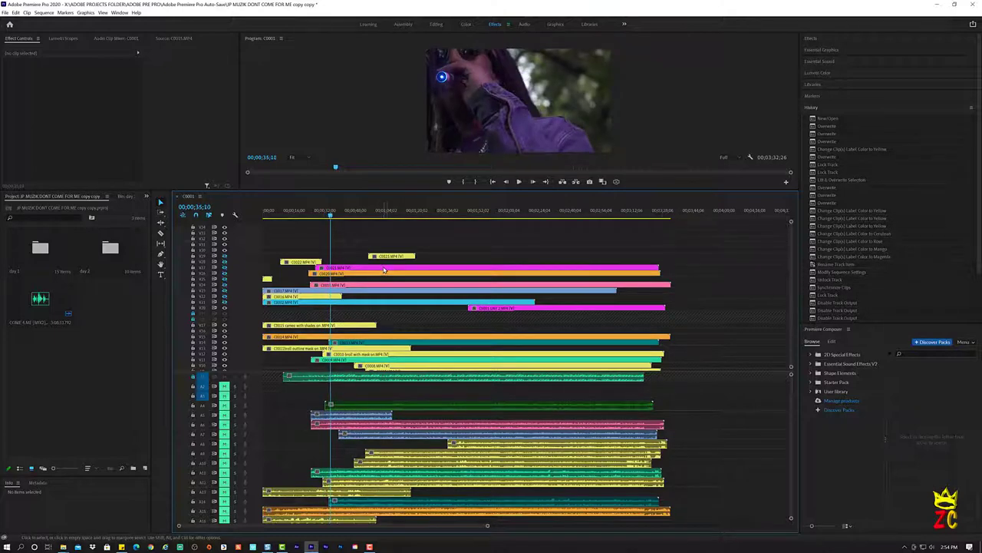
{"action": "key", "text": "space"}
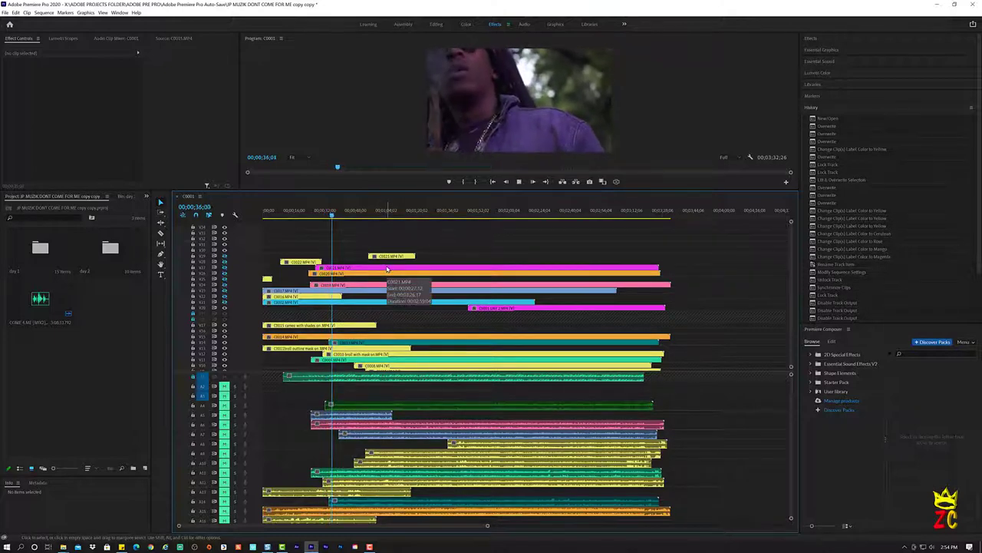
{"action": "key", "text": "space"}
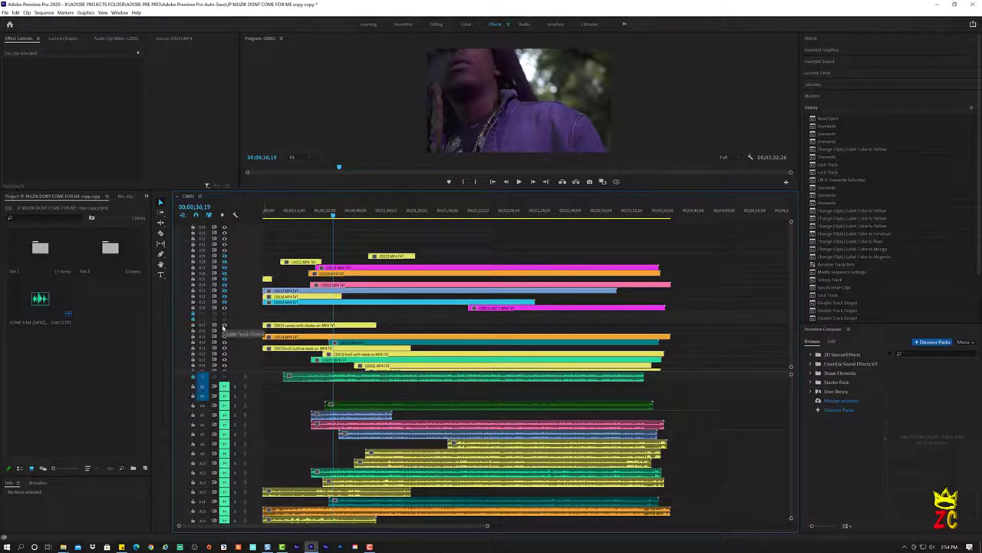
{"action": "left_click", "coordinate": [224, 336]}
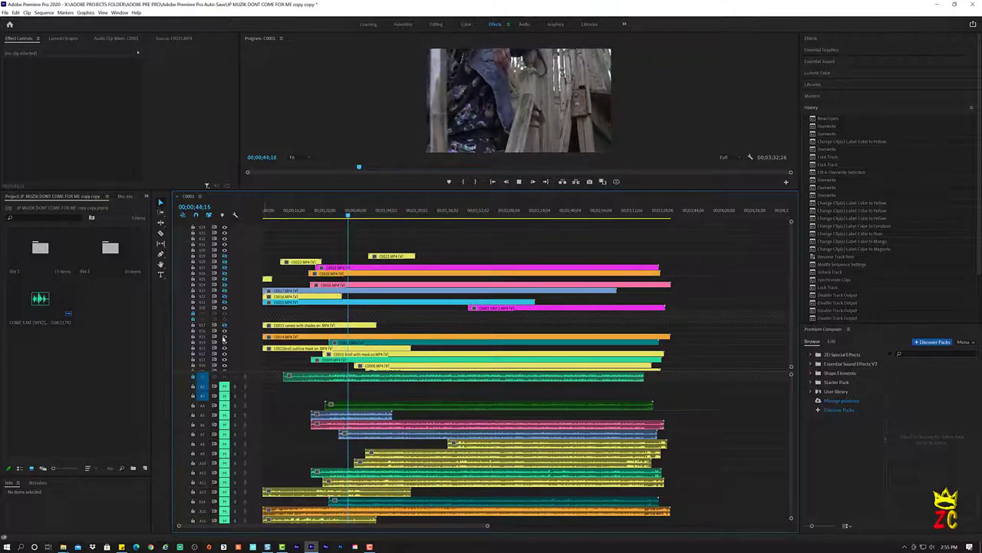
{"action": "key", "text": "space"}
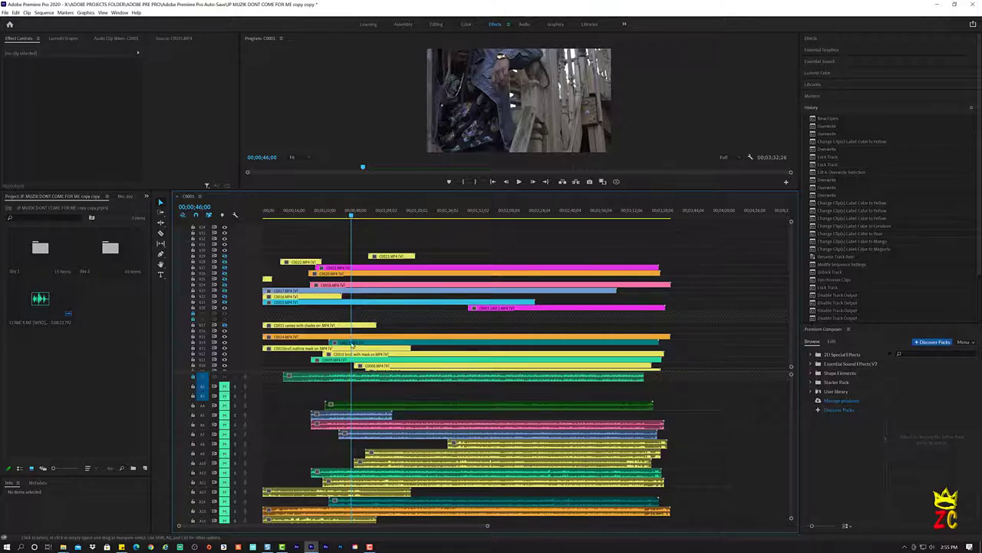
- Set clip C0014's Scale to 50 to view its full frame, then undo back to 100
{"action": "left_click", "coordinate": [353, 341]}
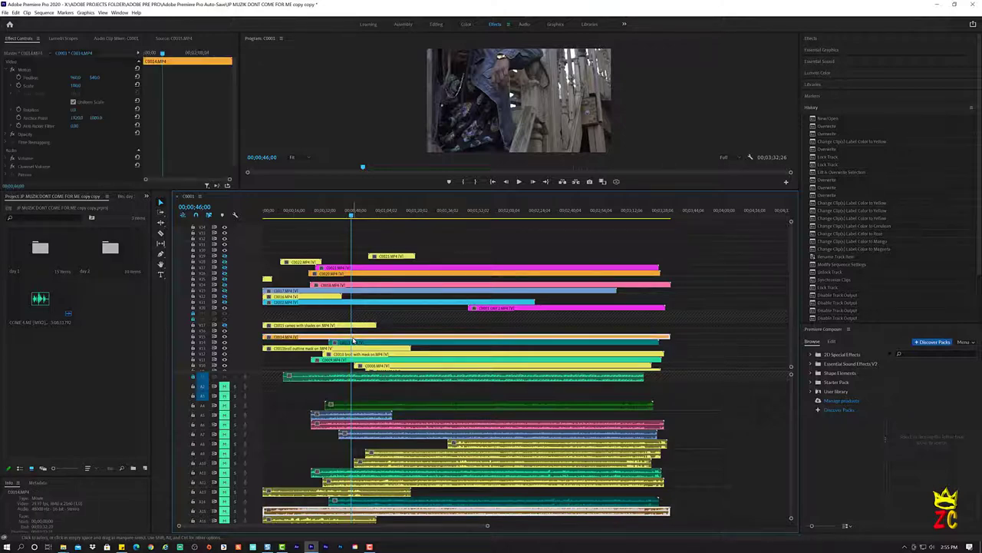
{"action": "left_click", "coordinate": [76, 85]}
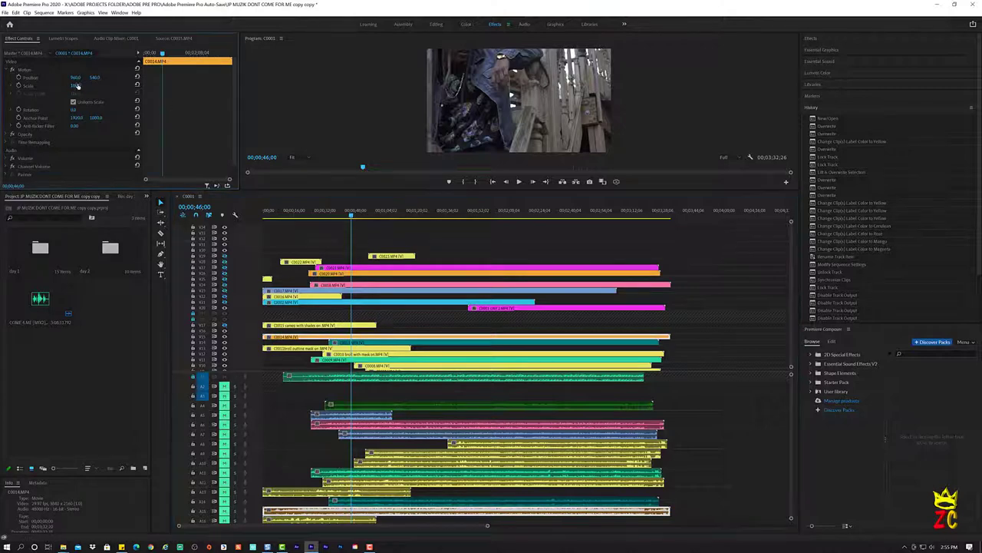
{"action": "type", "text": "50"}
{"action": "key", "text": "Return"}
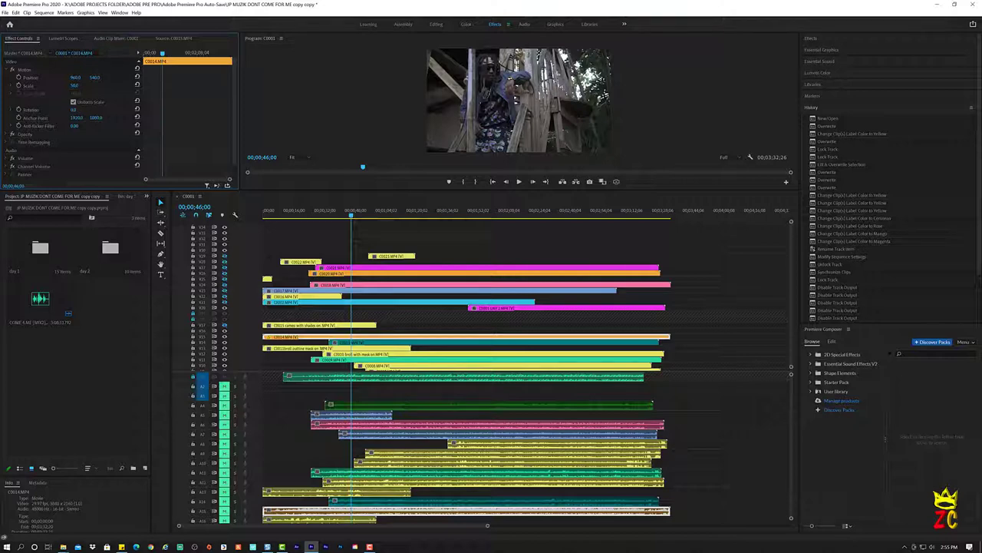
{"action": "key", "text": "ctrl+z"}
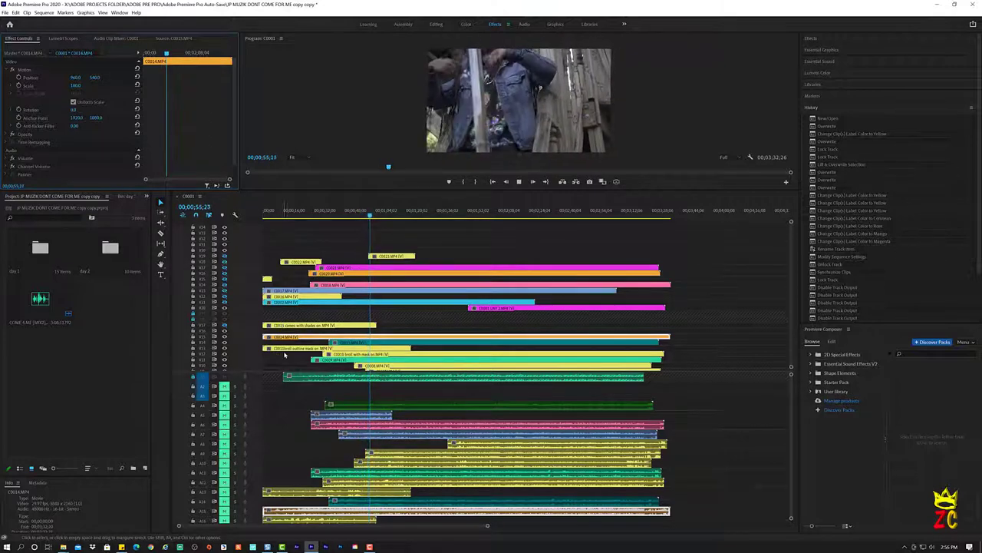
- Disable another video track's output and trim a clip's edge by about 13 seconds
{"action": "key", "text": "space"}
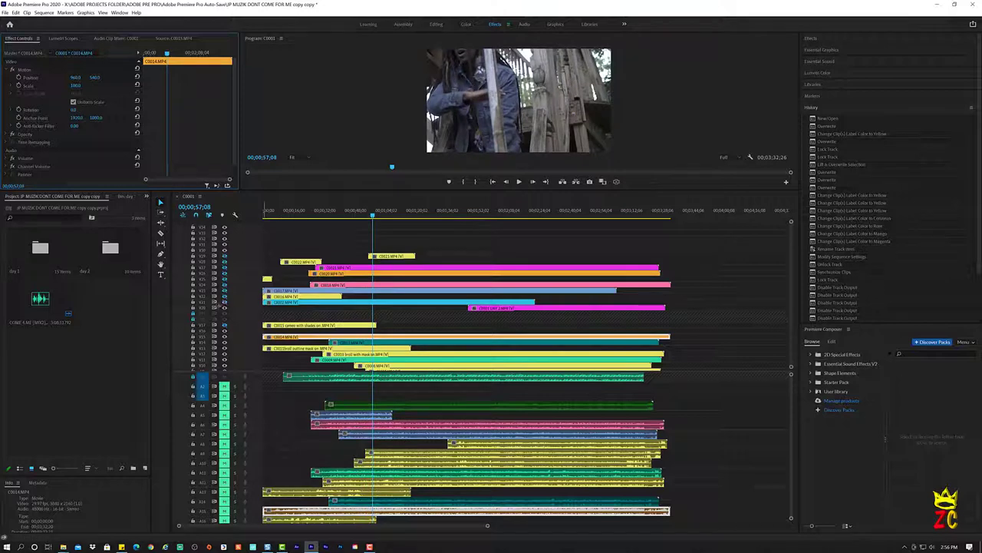
{"action": "left_click", "coordinate": [224, 310]}
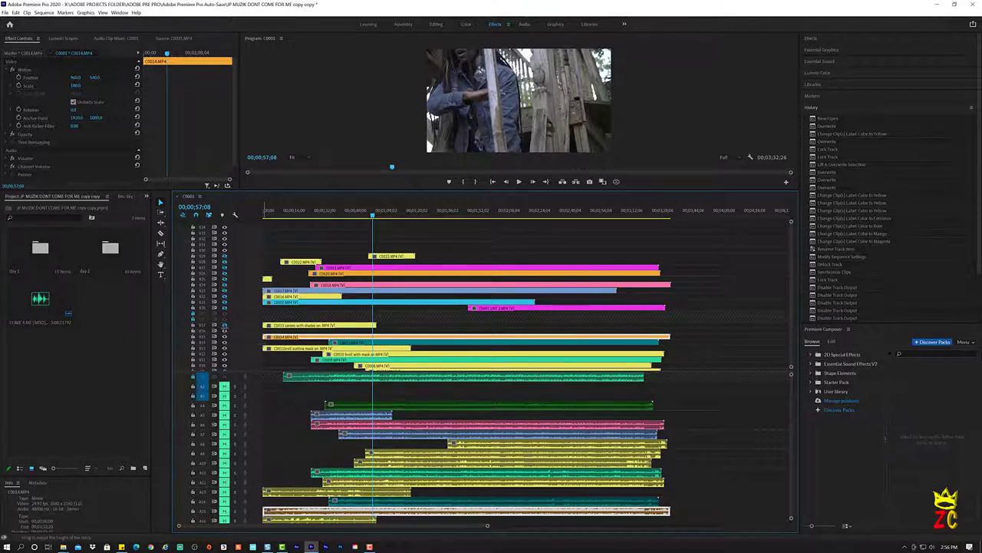
{"action": "left_click", "coordinate": [225, 337]}
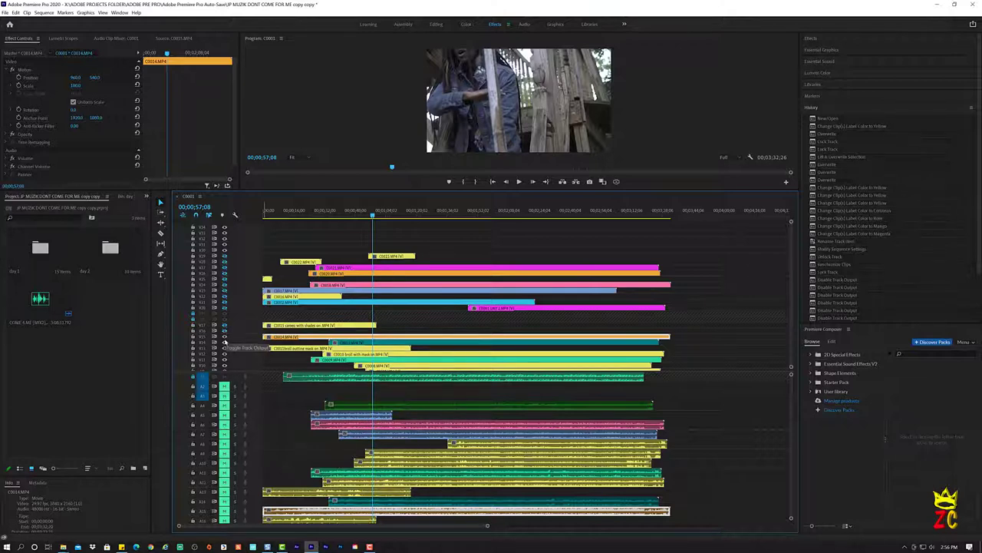
{"action": "left_click", "coordinate": [224, 338]}
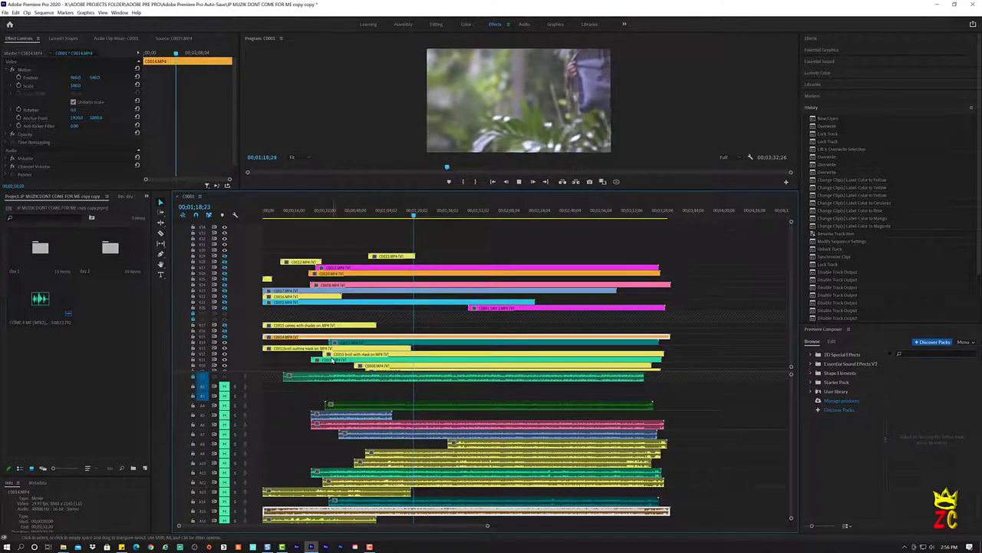
{"action": "key", "text": "space"}
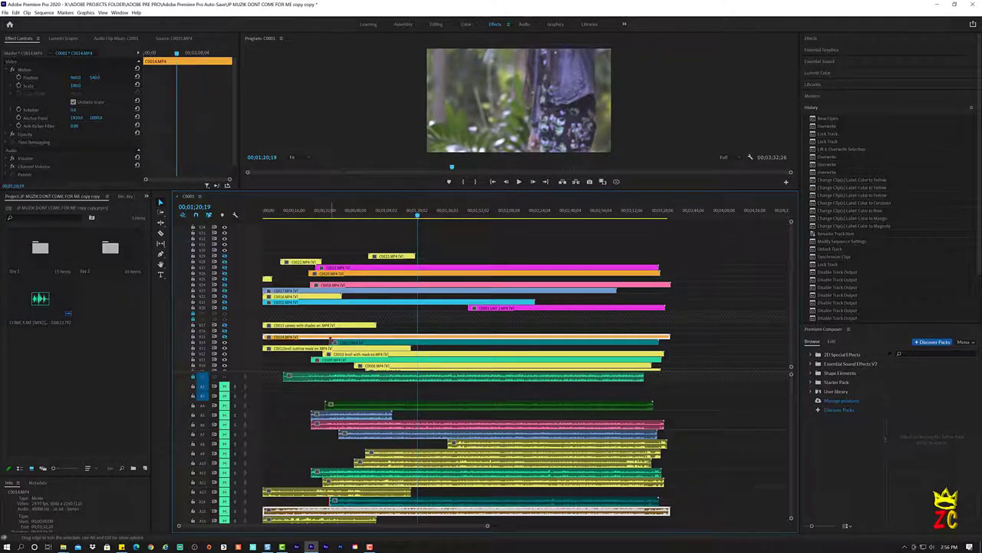
{"action": "mouse_move", "coordinate": [332, 340]}
{"action": "left_mouse_down"}
{"action": "mouse_move", "coordinate": [393, 341]}
{"action": "mouse_move", "coordinate": [328, 348]}
{"action": "left_mouse_up"}
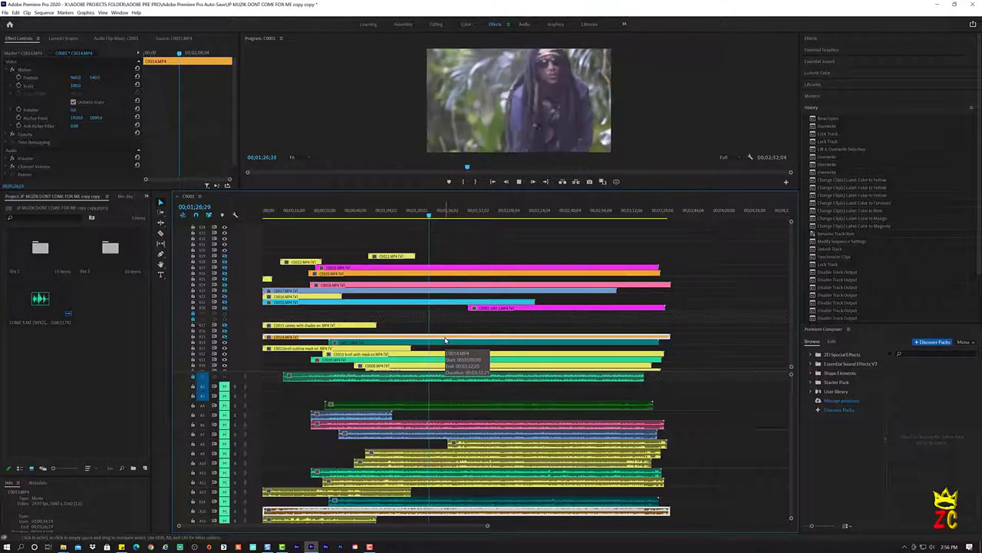
- Hide three more video tracks' outputs during playback to reveal lower camera angles
{"action": "key", "text": "space"}
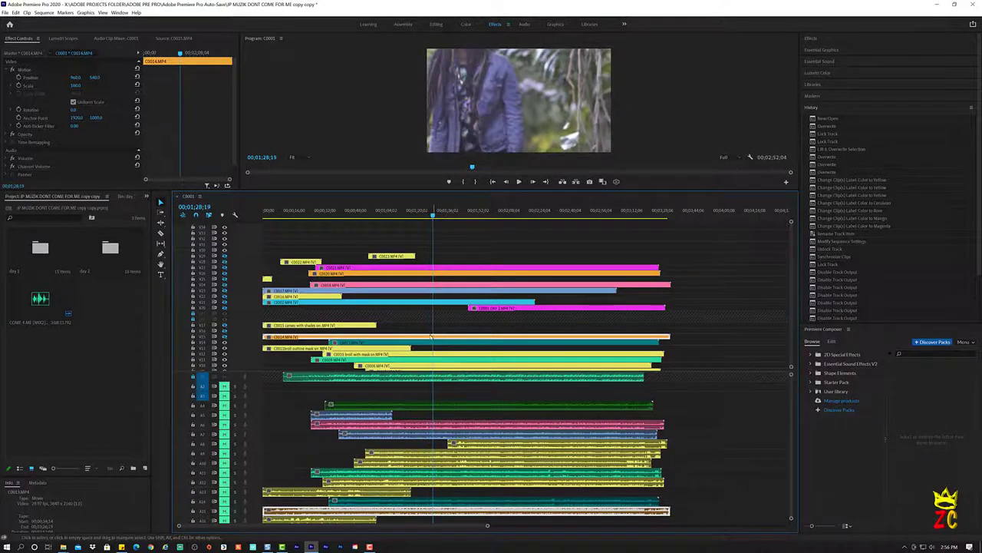
{"action": "left_click", "coordinate": [224, 343]}
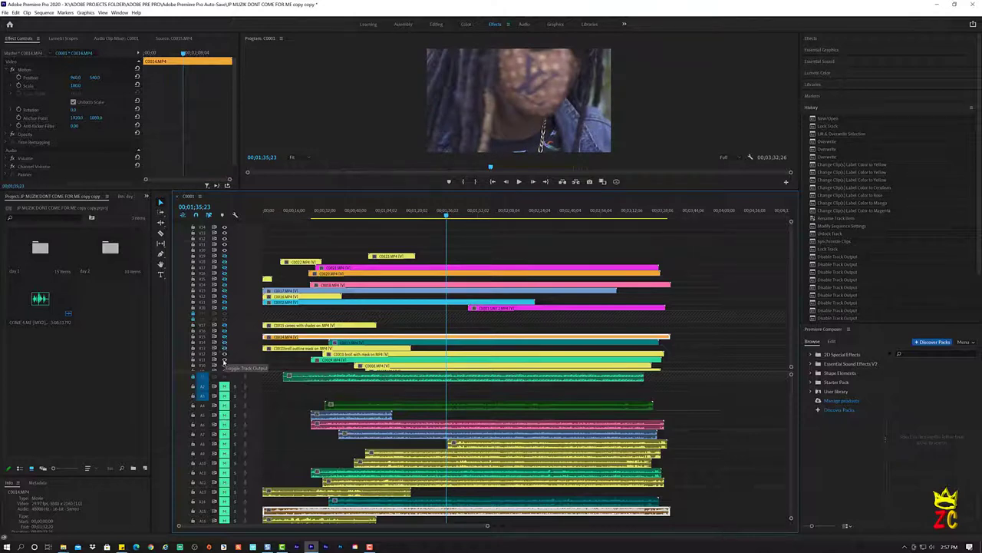
{"action": "left_click", "coordinate": [223, 355]}
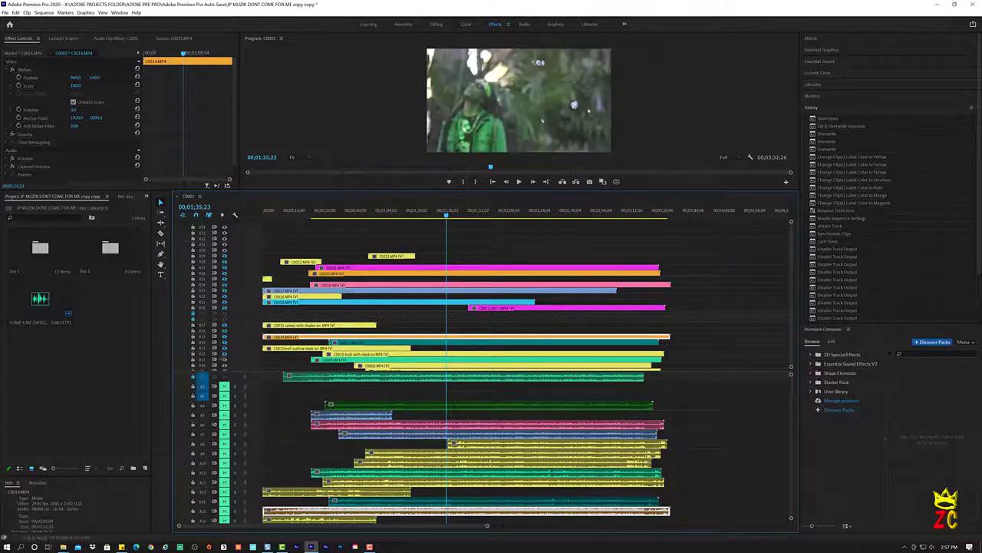
{"action": "key", "text": "space"}
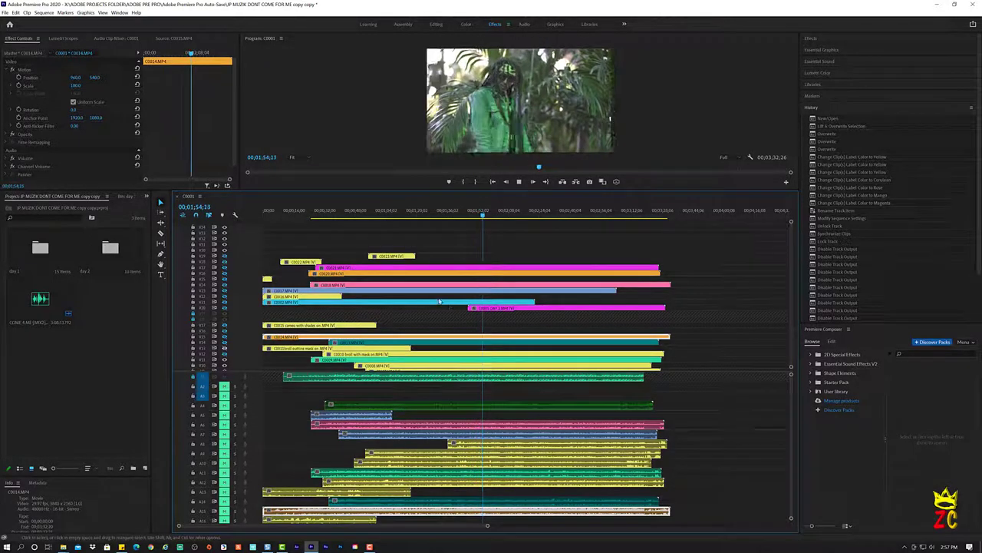
{"action": "key", "text": "space"}
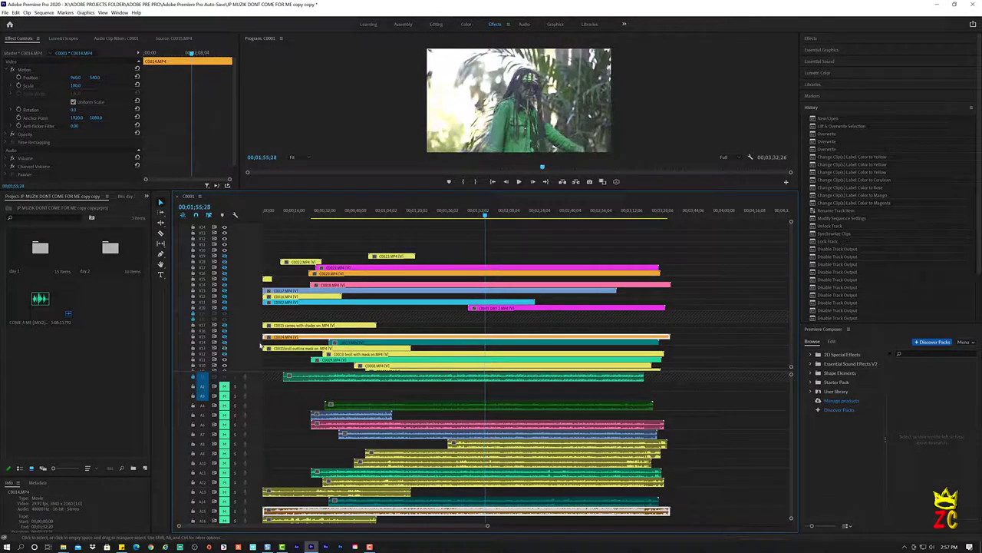
{"action": "left_click", "coordinate": [224, 365]}
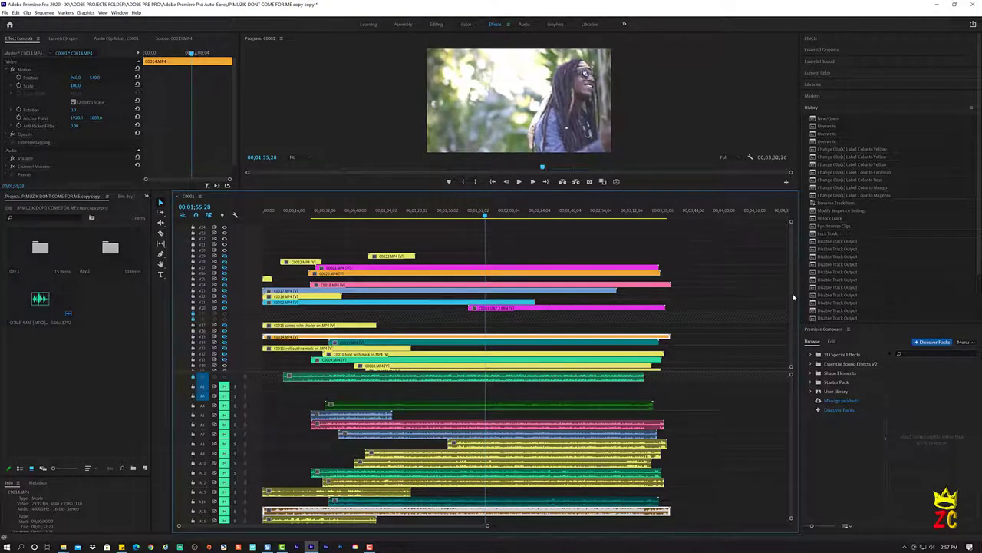
- Hide three more video tracks' outputs one at a time while playing toward 2:49
{"action": "scroll", "coordinate": [627, 330], "scroll_direction": "down", "scroll_amount": 3}
{"action": "key", "text": "space"}
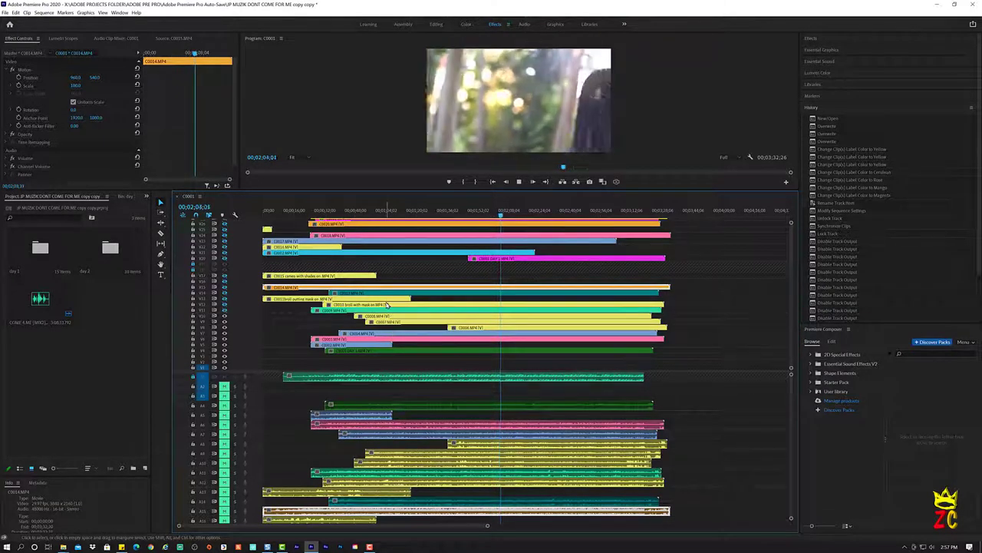
{"action": "key", "text": "space"}
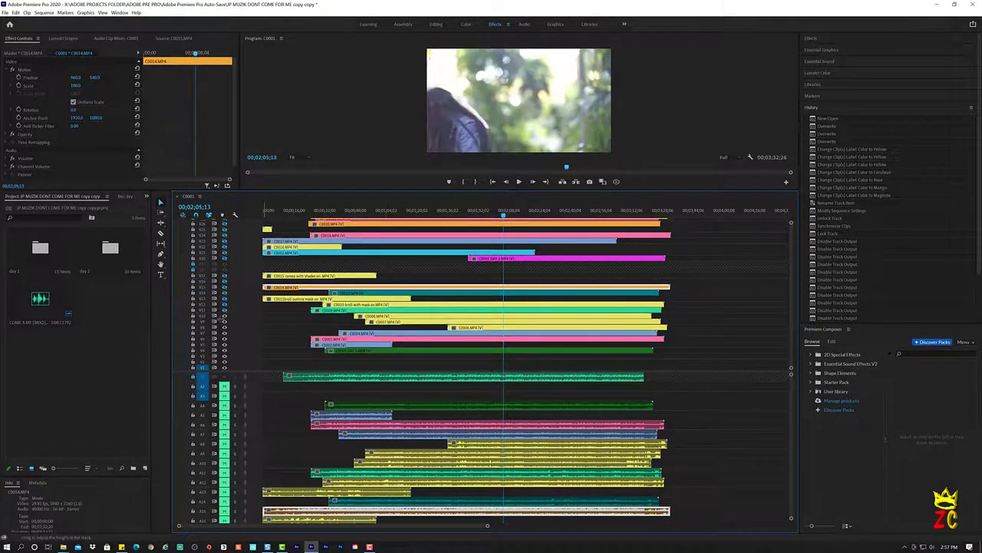
{"action": "left_click", "coordinate": [225, 317]}
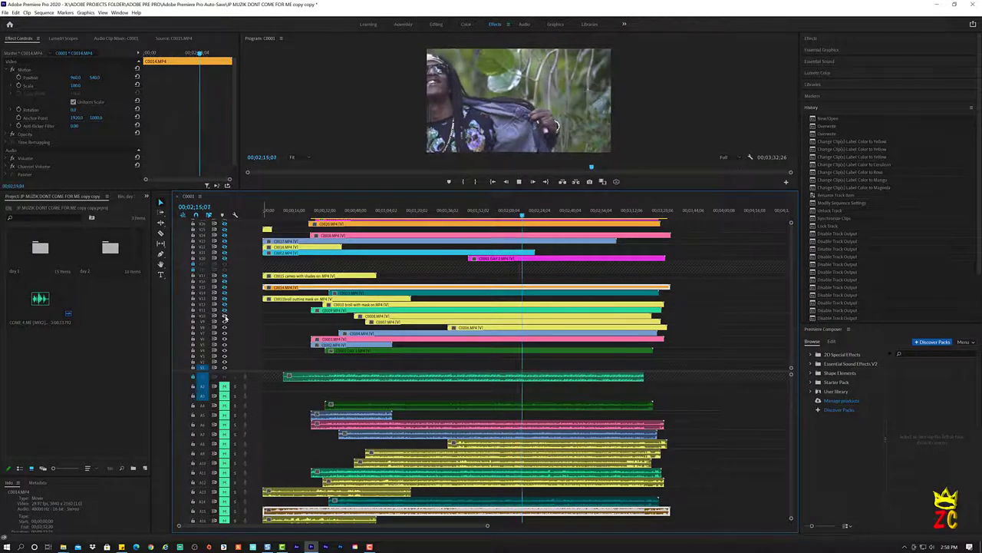
{"action": "key", "text": "space"}
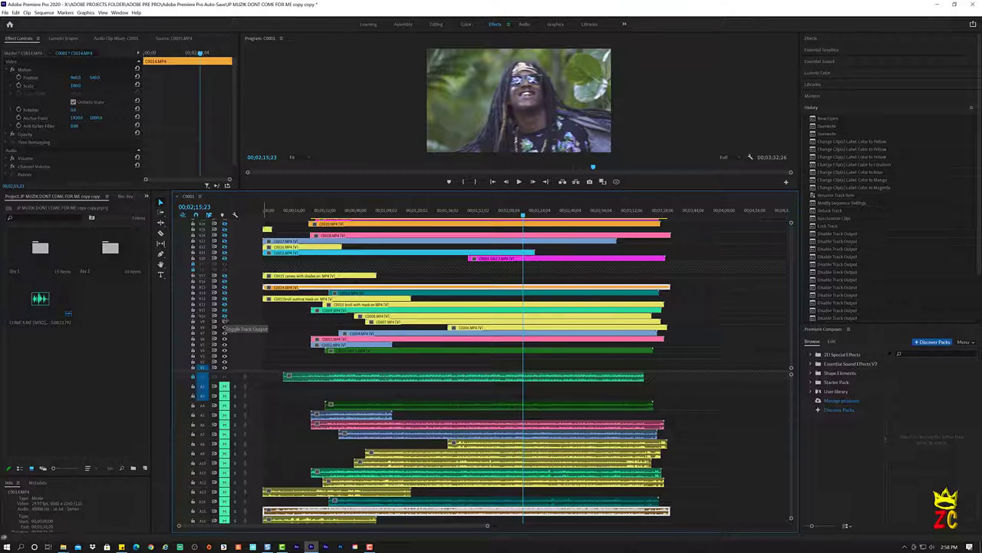
{"action": "left_click", "coordinate": [225, 323]}
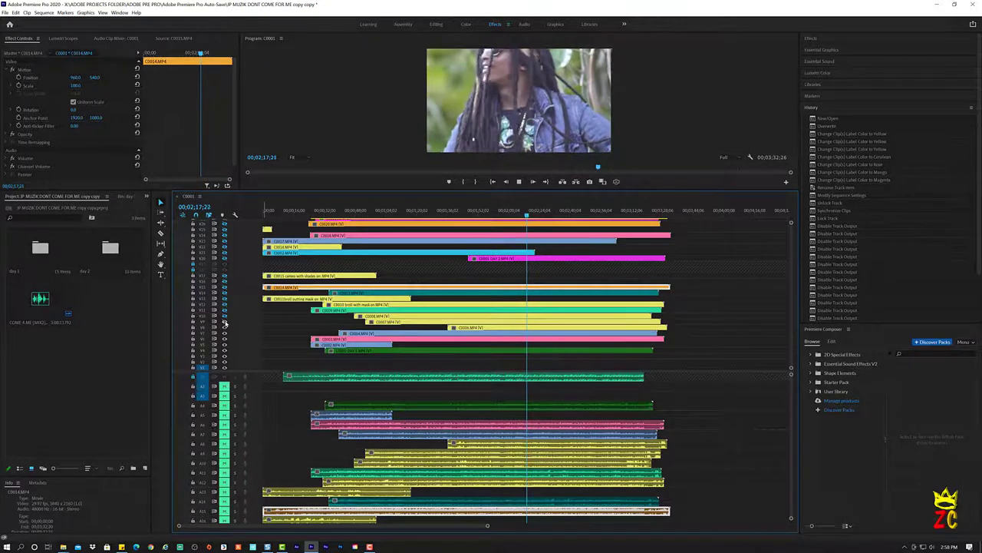
{"action": "key", "text": "space"}
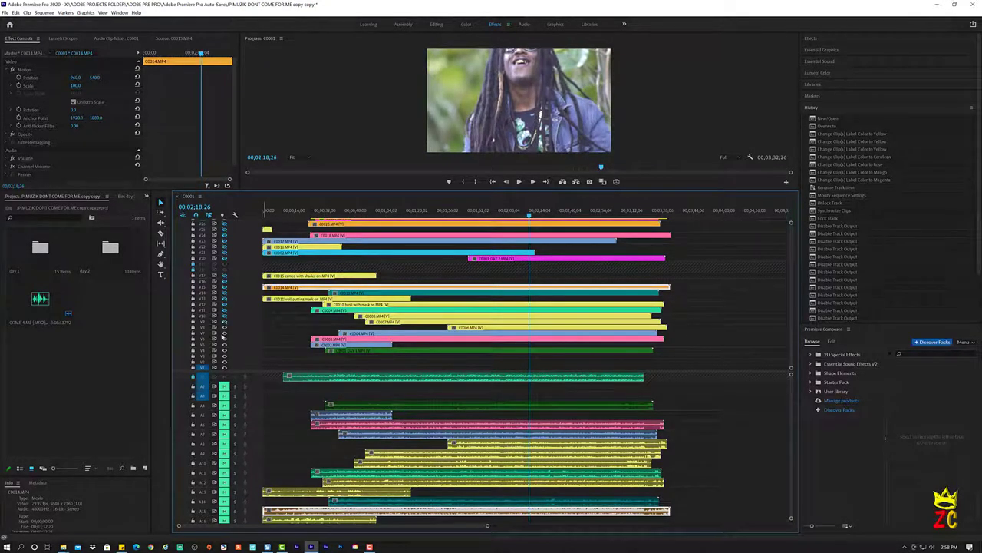
{"action": "left_click", "coordinate": [224, 328]}
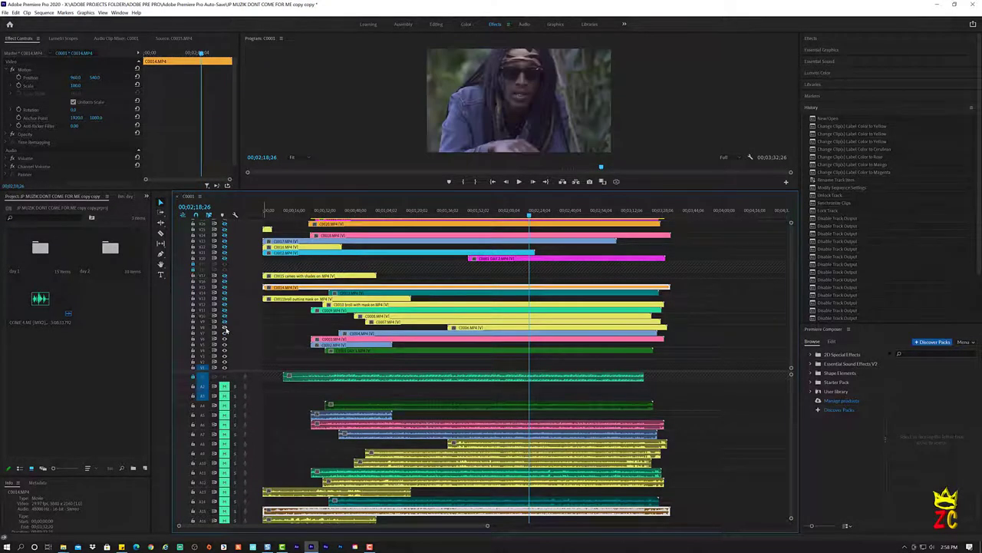
{"action": "key", "text": "space"}
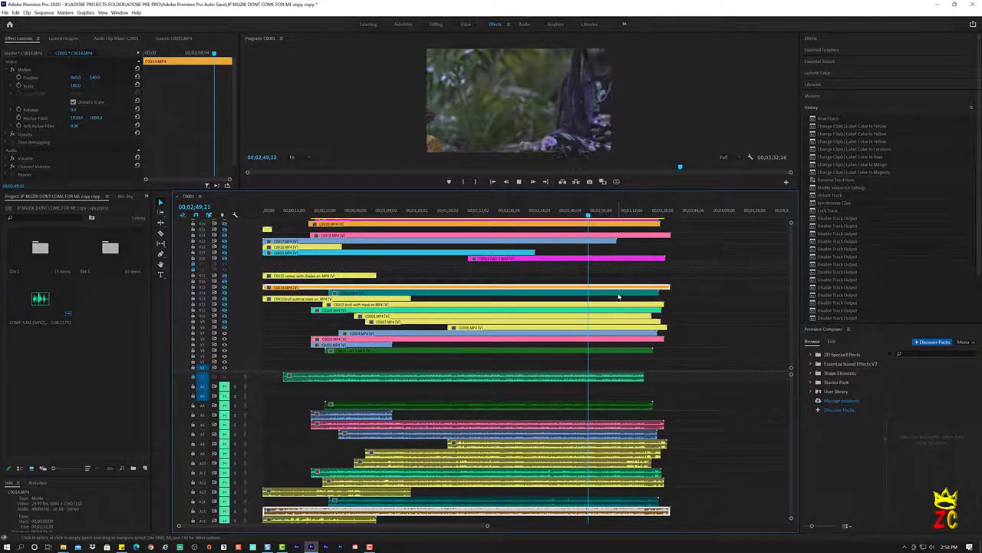
- Hide two more video tracks, return the playhead to about 2:02, and scroll to the top tracks
{"action": "key", "text": "space"}
{"action": "left_click", "coordinate": [224, 334]}
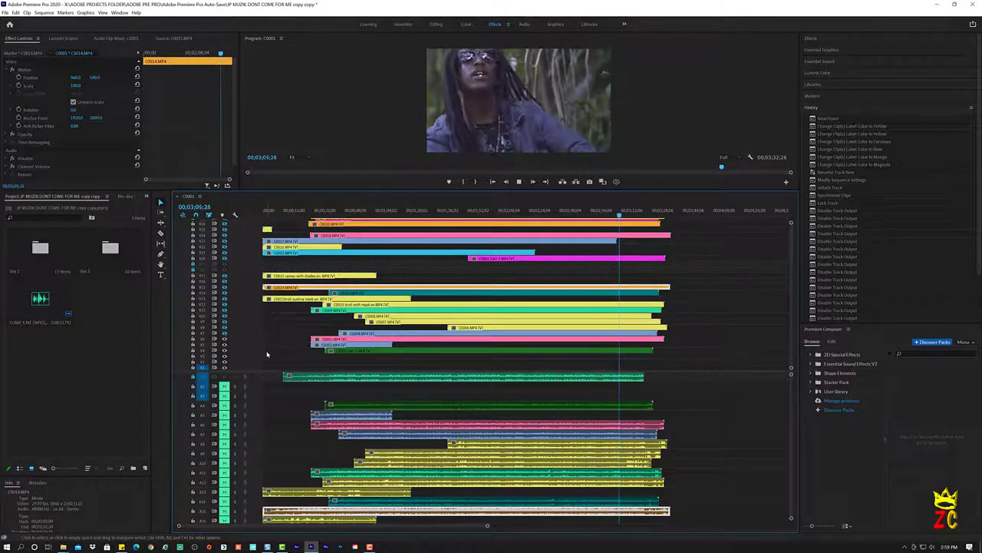
{"action": "key", "text": "space"}
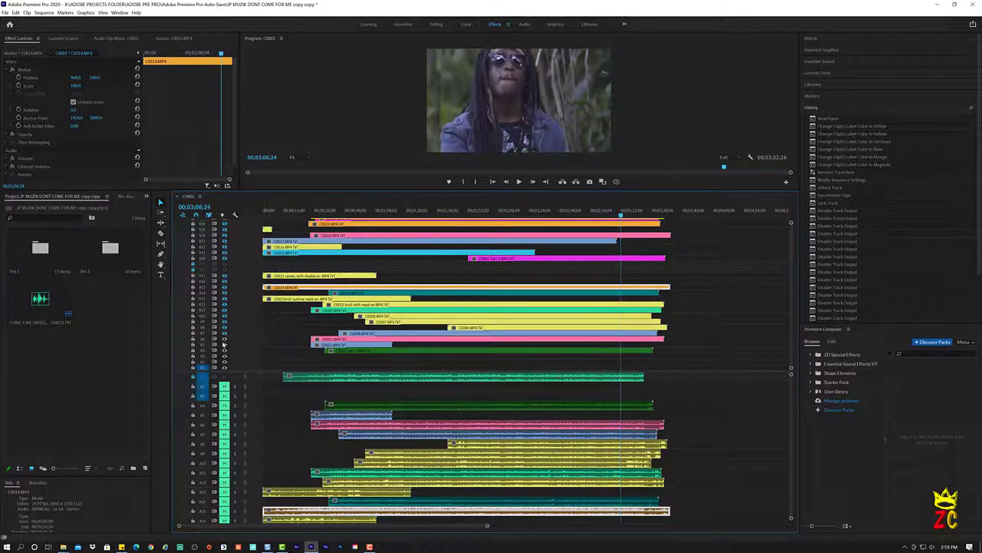
{"action": "left_click", "coordinate": [225, 340]}
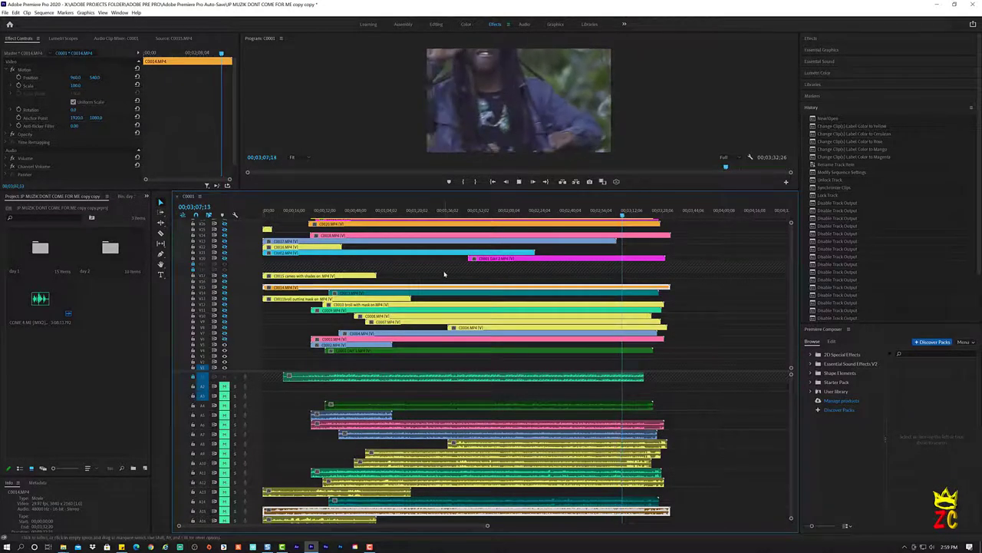
{"action": "left_click", "coordinate": [500, 211]}
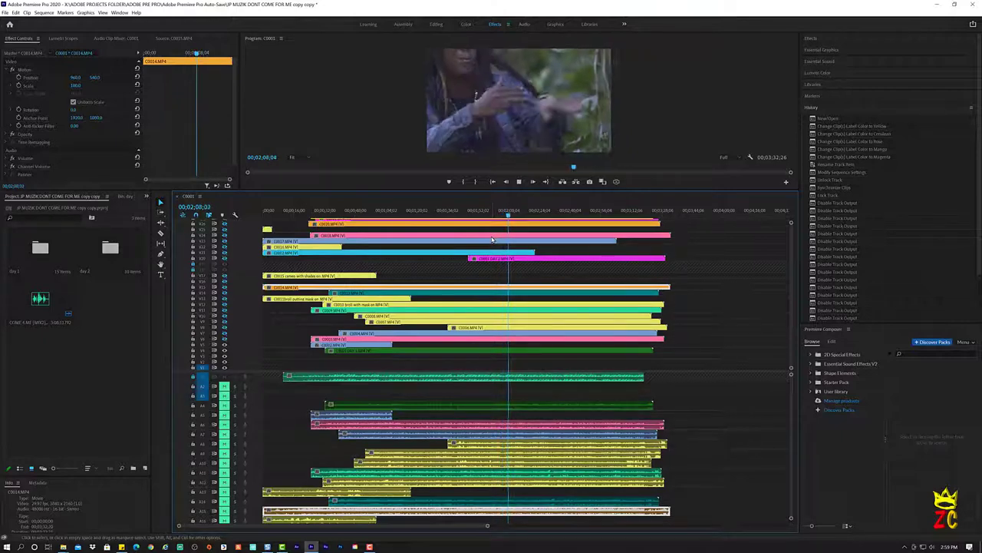
{"action": "key", "text": "space"}
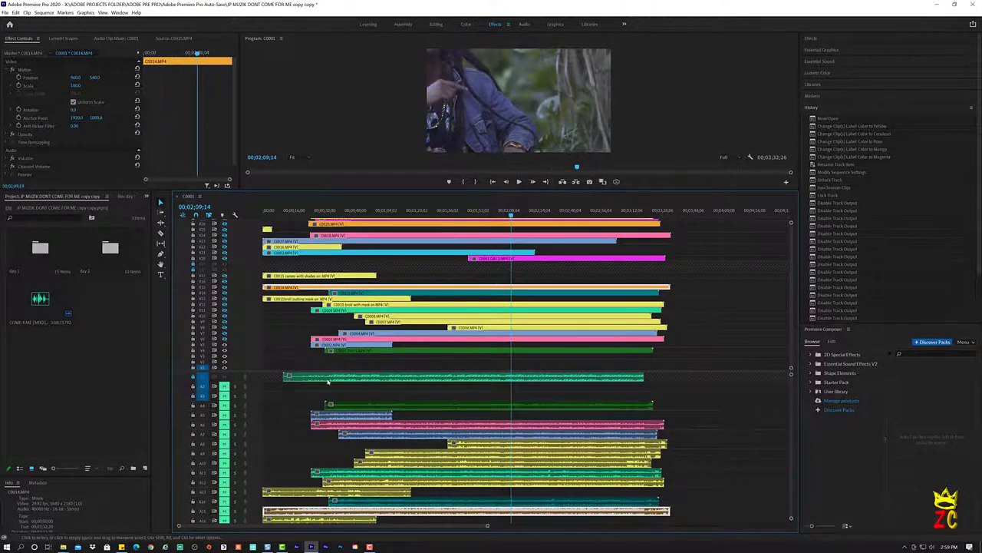
{"action": "scroll", "coordinate": [689, 315], "scroll_direction": "right", "scroll_amount": 5}
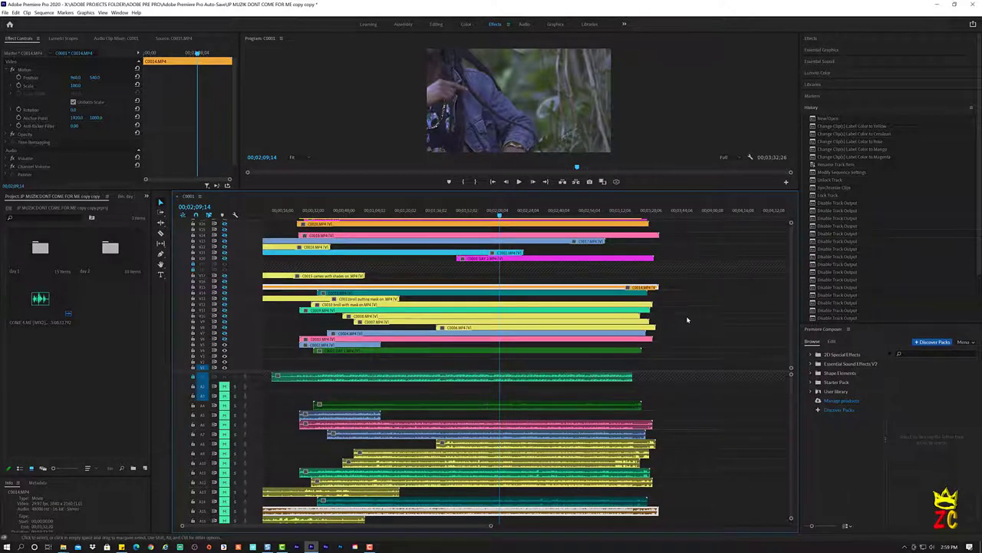
{"action": "scroll", "coordinate": [690, 315], "scroll_direction": "left", "scroll_amount": 5}
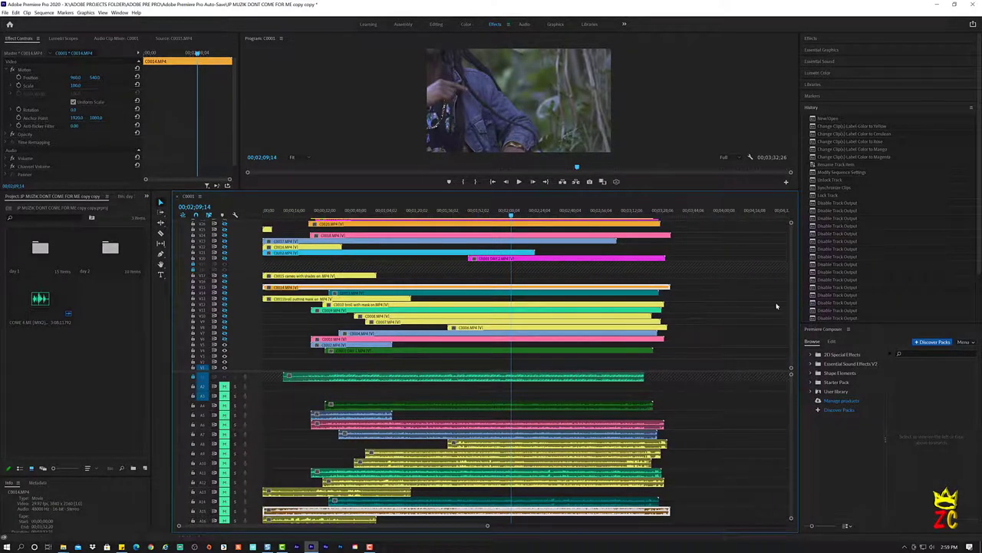
{"action": "scroll", "coordinate": [791, 276], "scroll_direction": "up", "scroll_amount": 3}
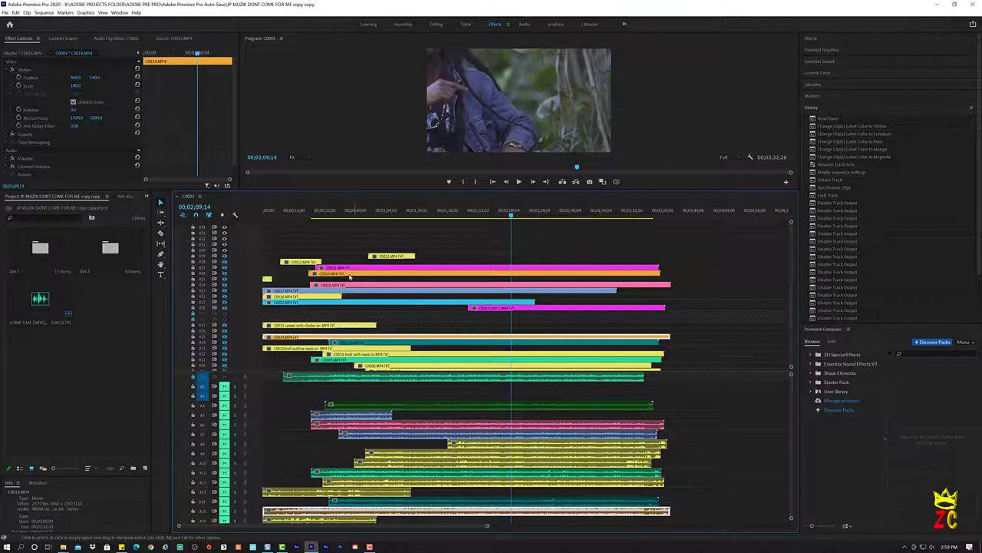
- From the sequence start, toggle the top video tracks' outputs until a camera shot replaces black at 0:00
{"action": "key", "text": "Home"}
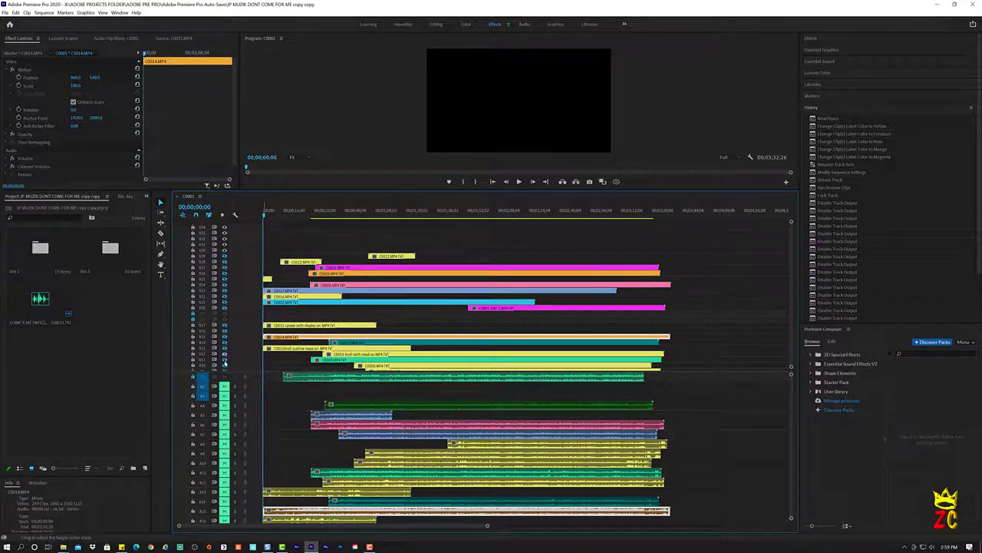
{"action": "left_click", "coordinate": [224, 265]}
{"action": "left_click", "coordinate": [224, 273]}
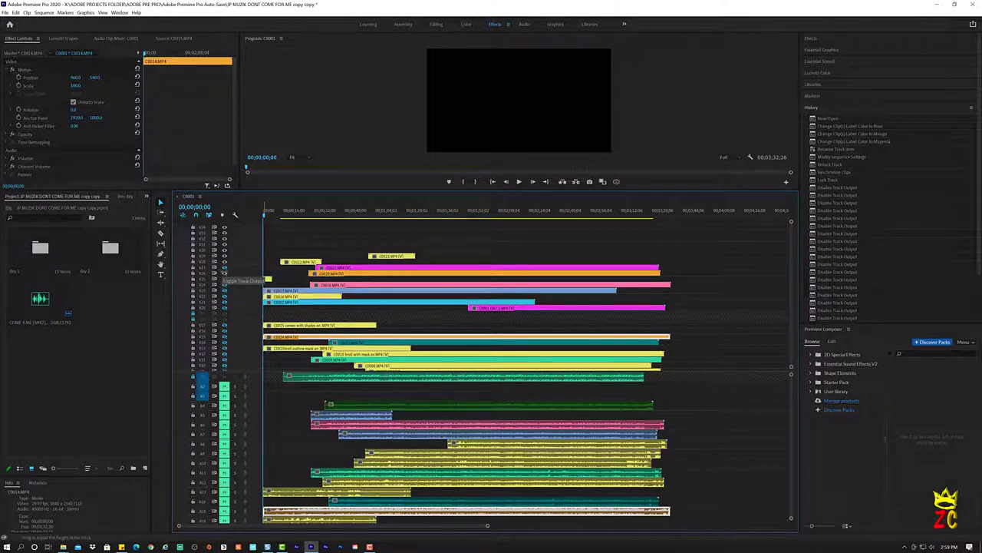
{"action": "left_click", "coordinate": [224, 266]}
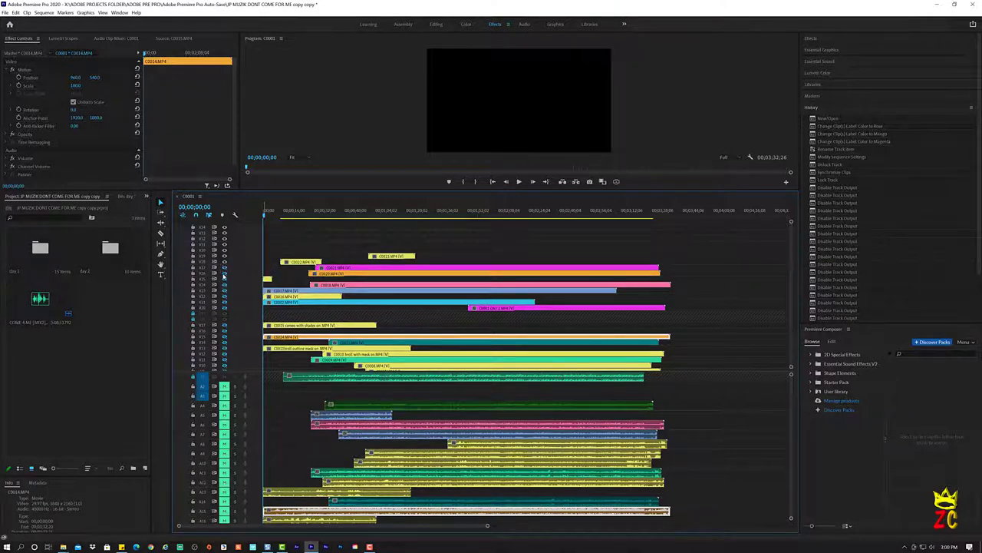
{"action": "left_click", "coordinate": [224, 274]}
{"action": "left_click", "coordinate": [224, 272]}
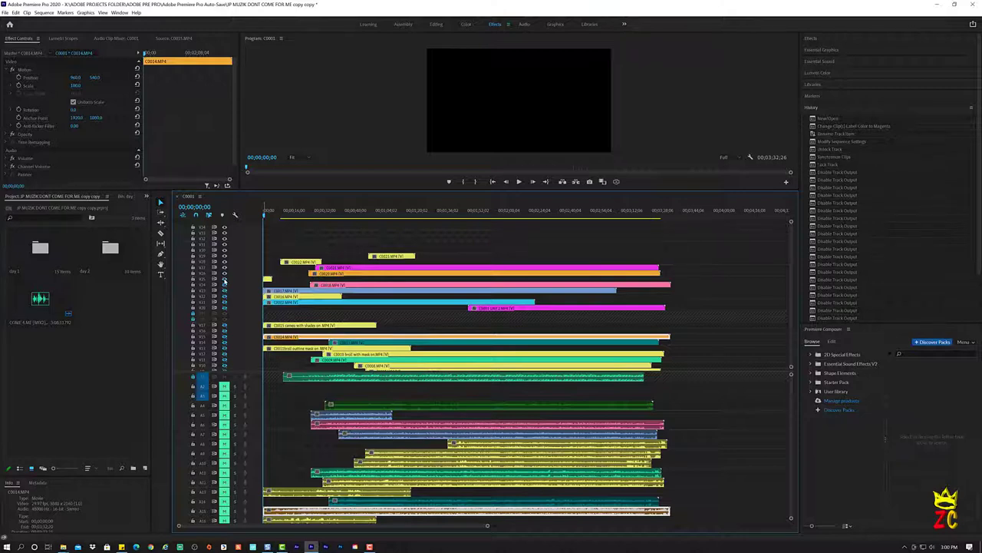
{"action": "left_click", "coordinate": [224, 278]}
{"action": "left_click", "coordinate": [224, 285]}
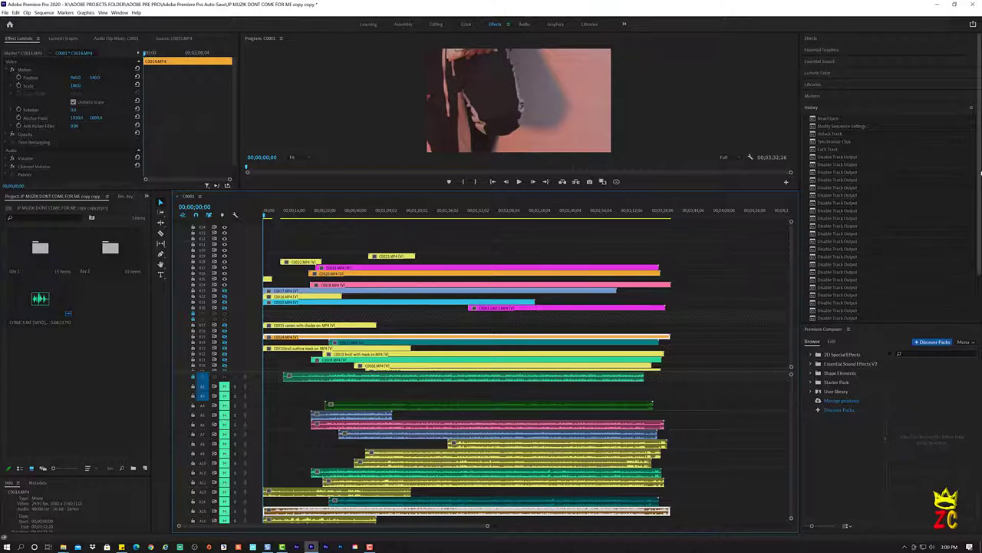
- Revert history to the first Disable Track Output state, toggle one track's output again, and scrub to about 7 seconds
{"action": "scroll", "coordinate": [950, 187], "scroll_direction": "down", "scroll_amount": 3}
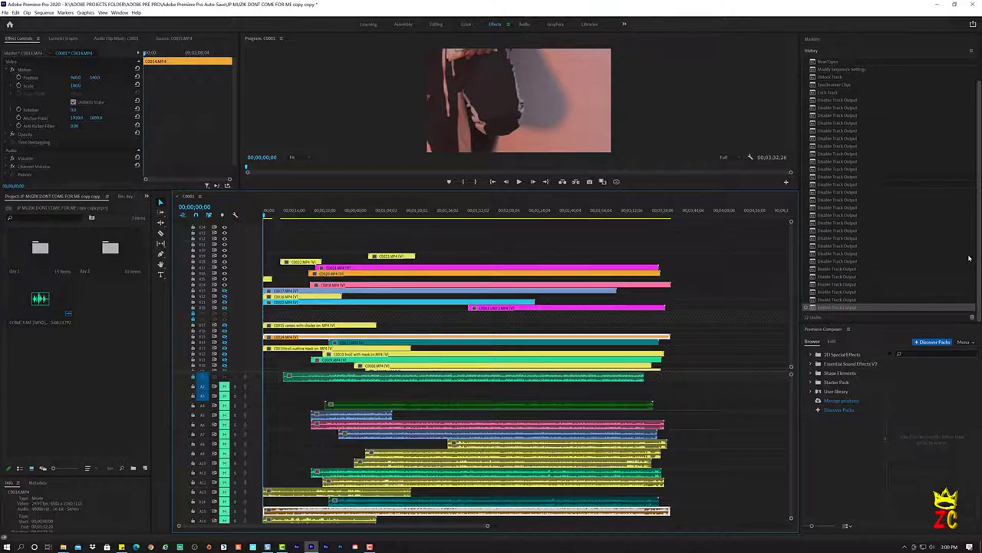
{"action": "left_click", "coordinate": [836, 100]}
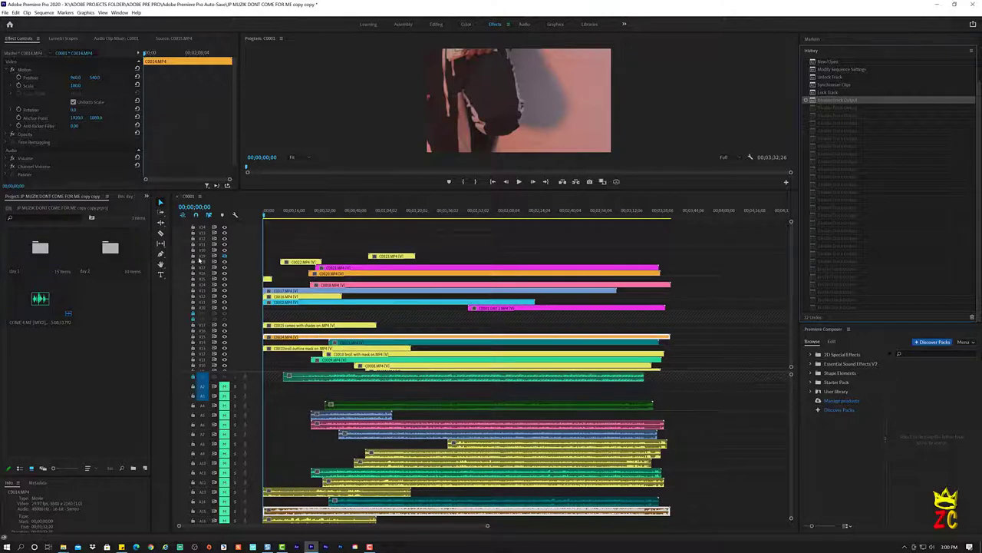
{"action": "left_click", "coordinate": [223, 260]}
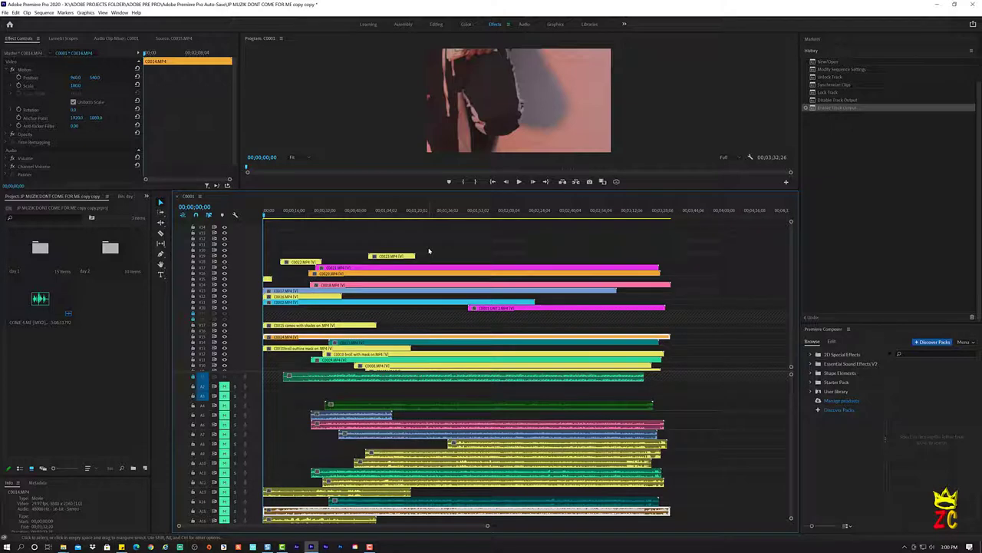
{"action": "left_click_drag", "start_coordinate": [316, 218], "coordinate": [250, 221]}
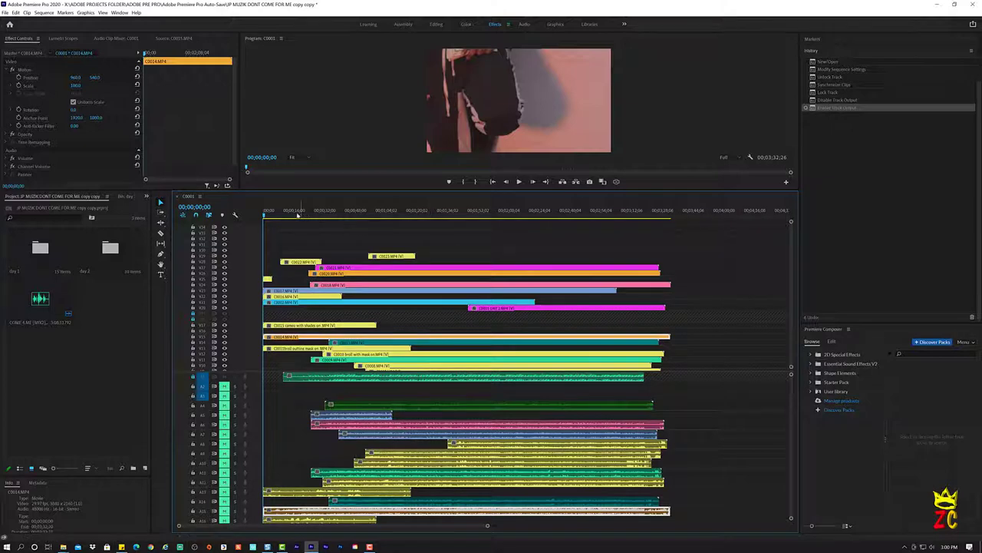